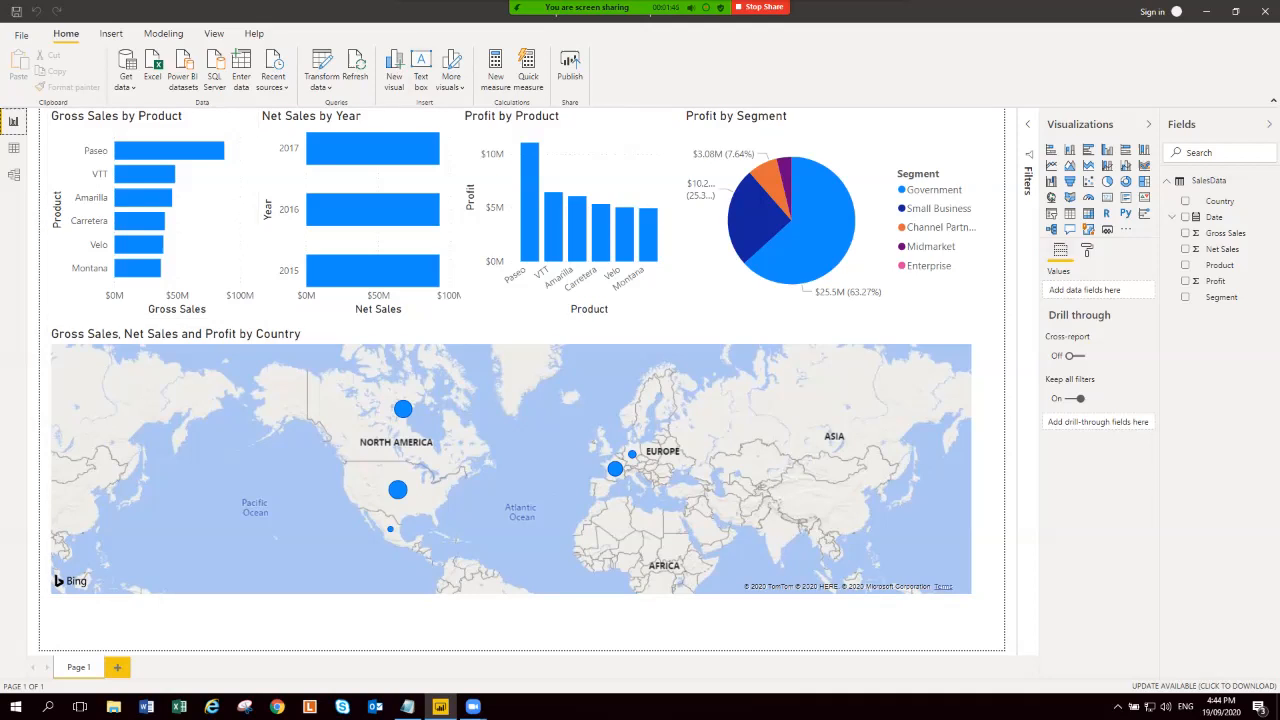
# - Examine the SalesData table's rows, the filter values of its Segment and Product columns, and its fields in the data model
pyautogui.click(14, 147)
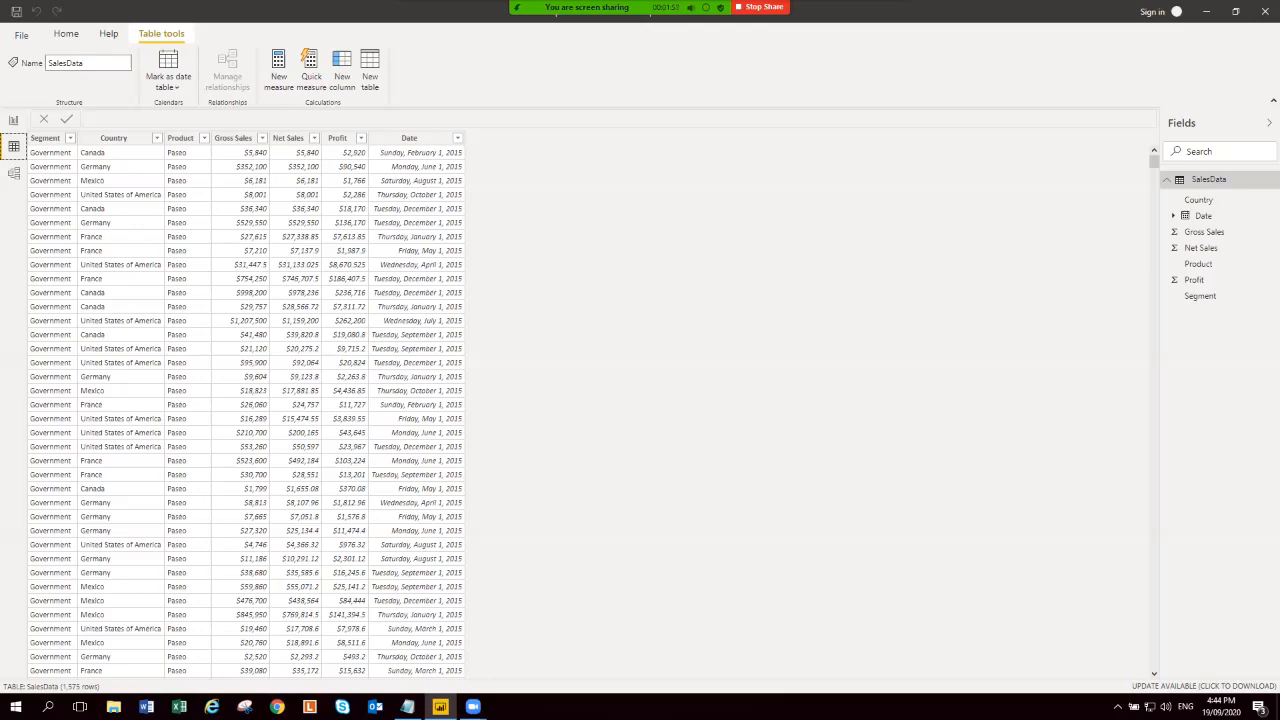
pyautogui.click(70, 138)
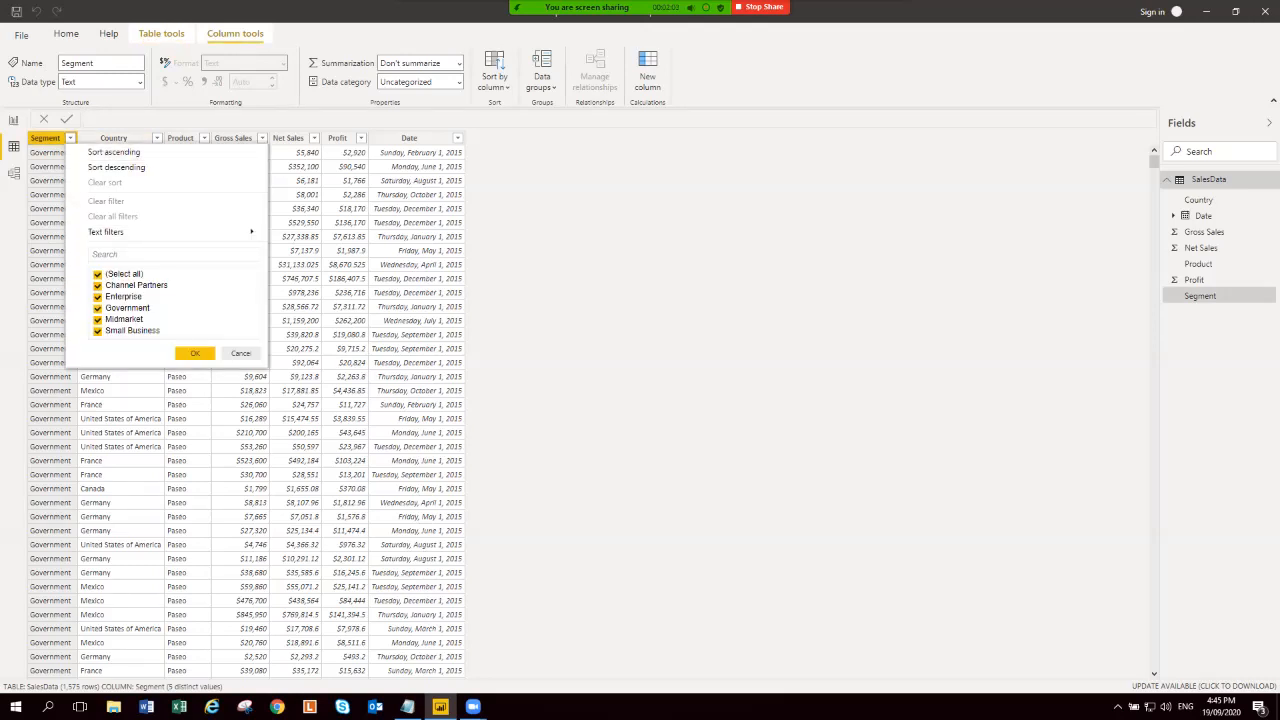
pyautogui.click(195, 353)
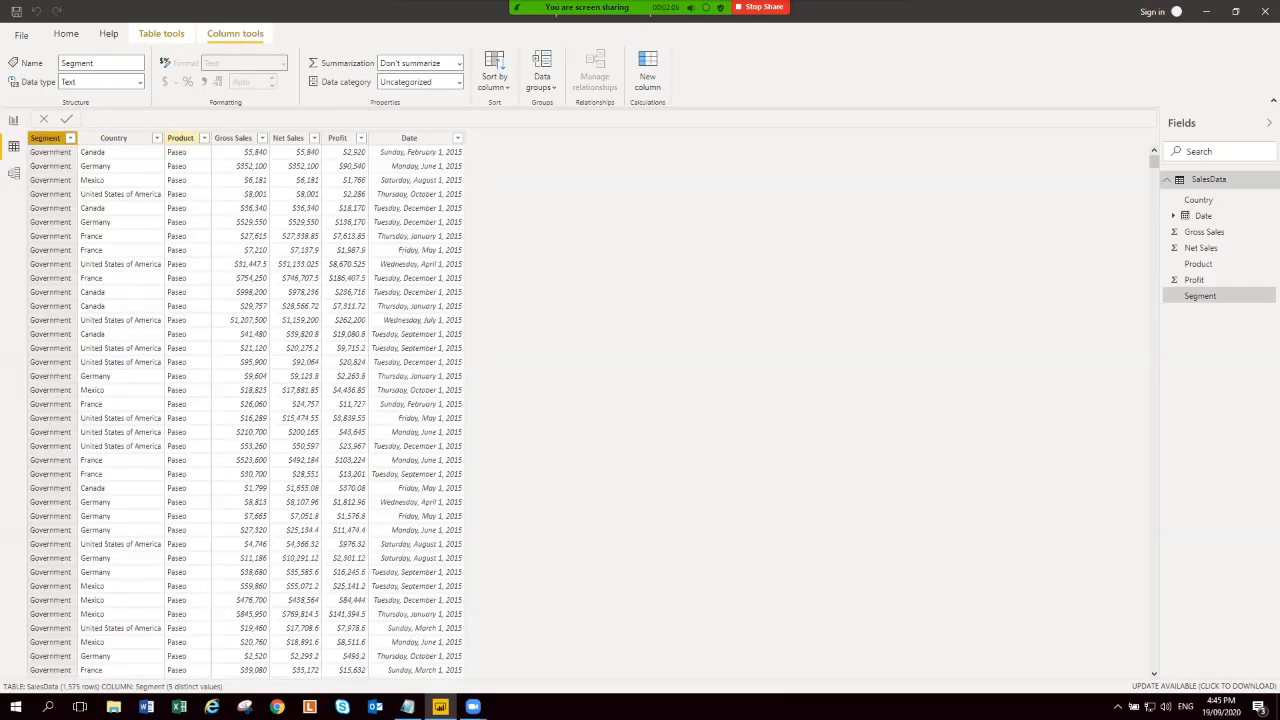
pyautogui.click(203, 138)
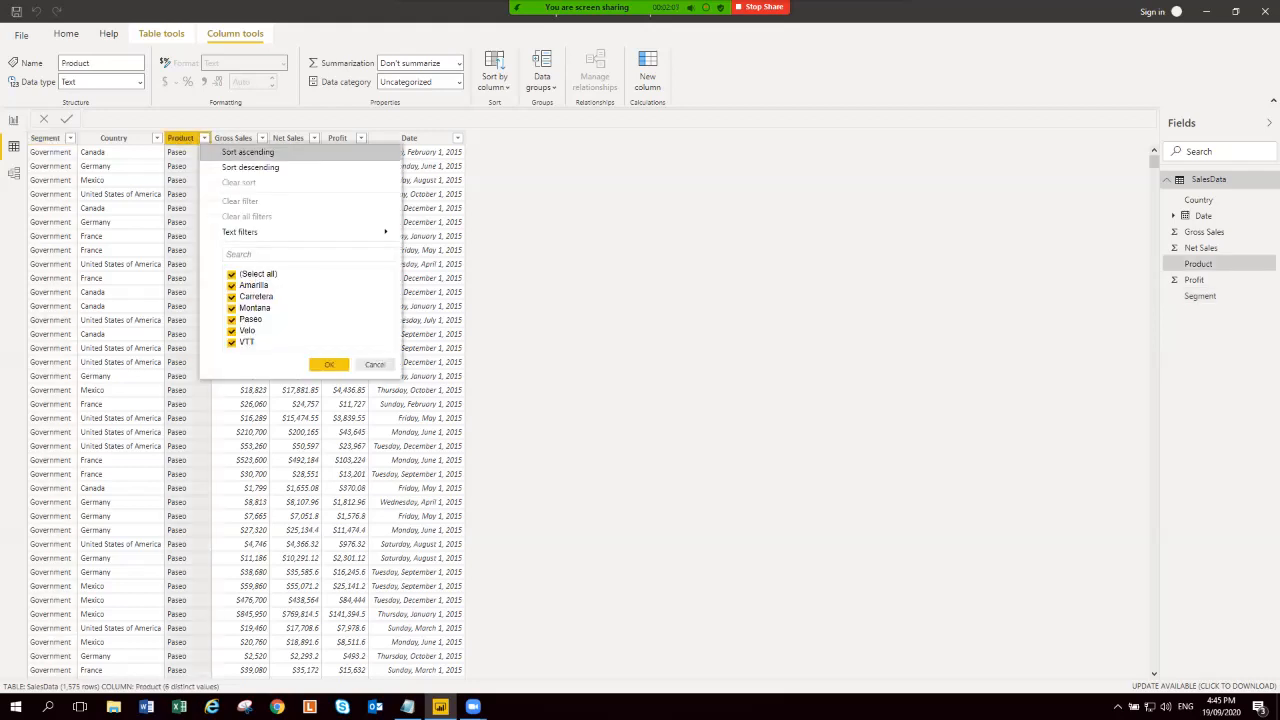
pyautogui.click(329, 364)
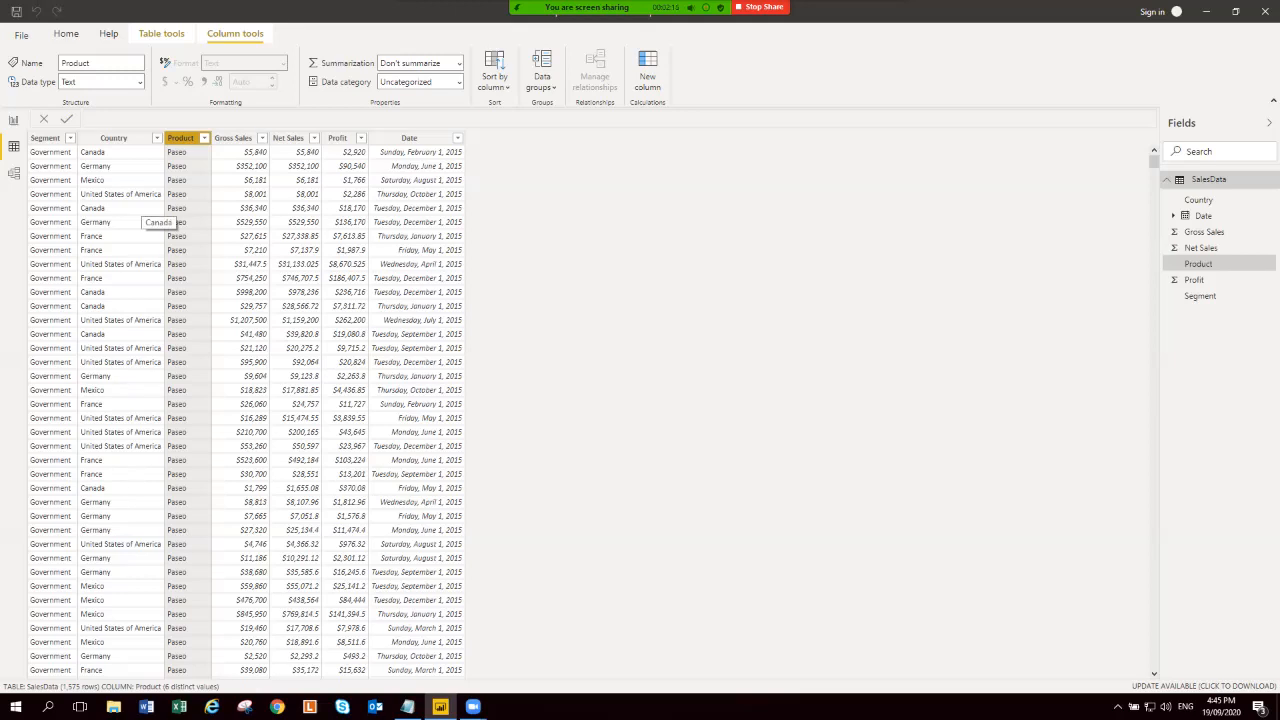
pyautogui.click(14, 173)
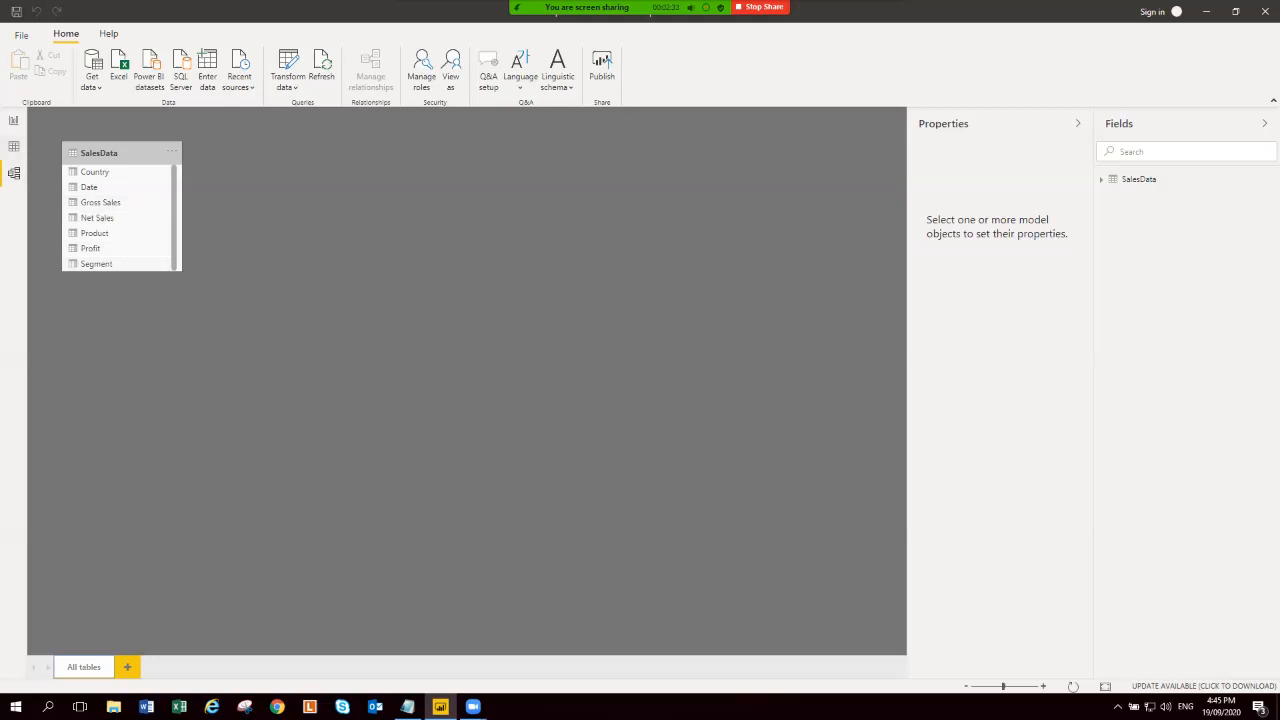
pyautogui.click(14, 146)
# - Return to the report canvas and collapse the Visualizations and Fields panes
pyautogui.click(14, 120)
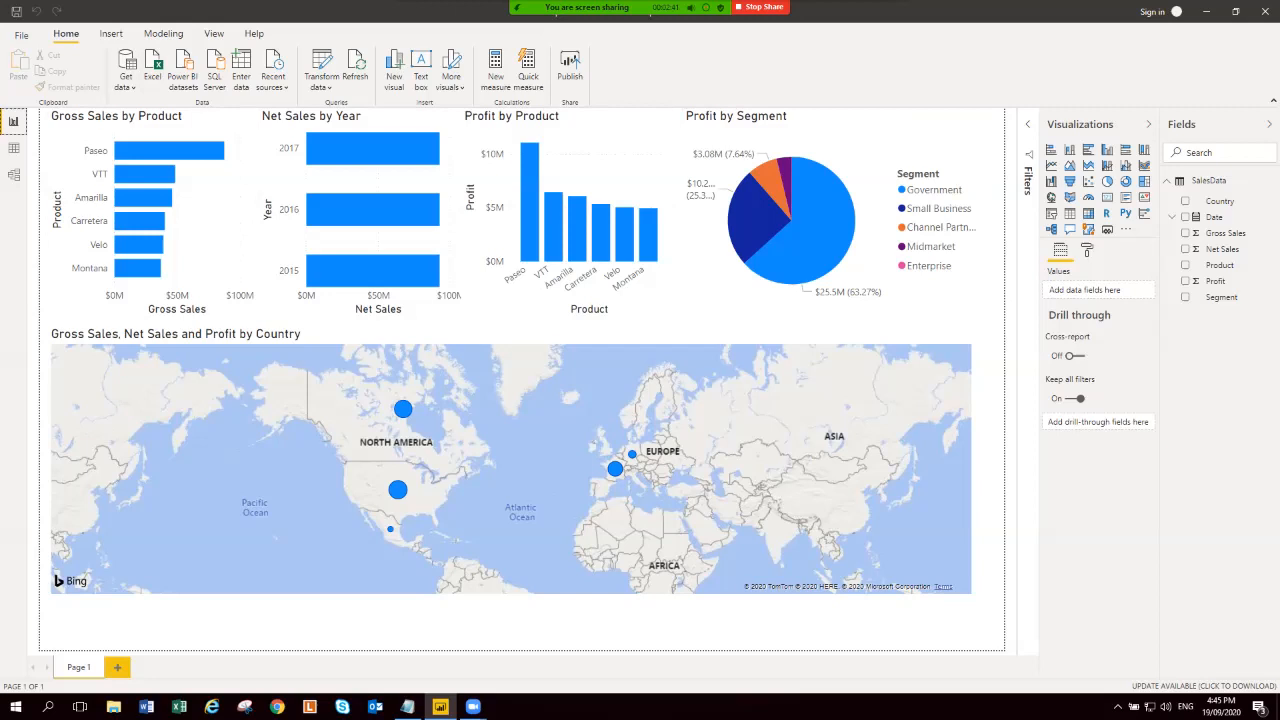
pyautogui.click(1148, 124)
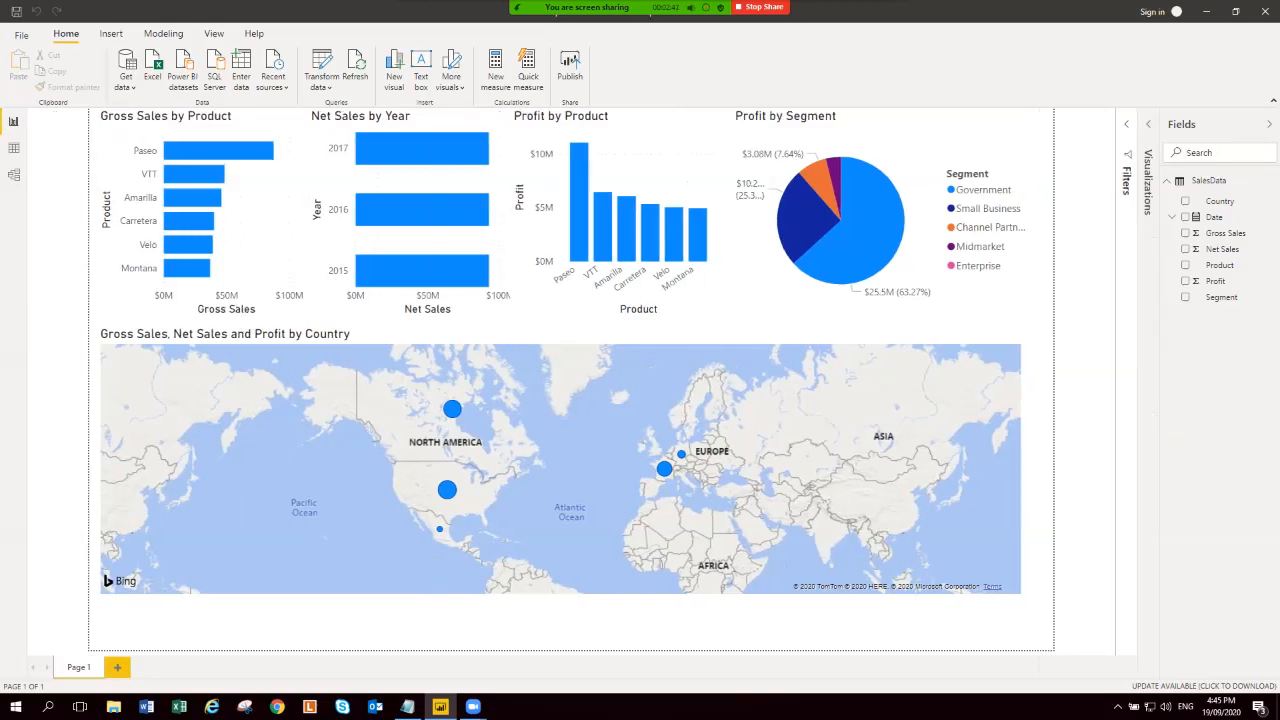
pyautogui.click(1269, 124)
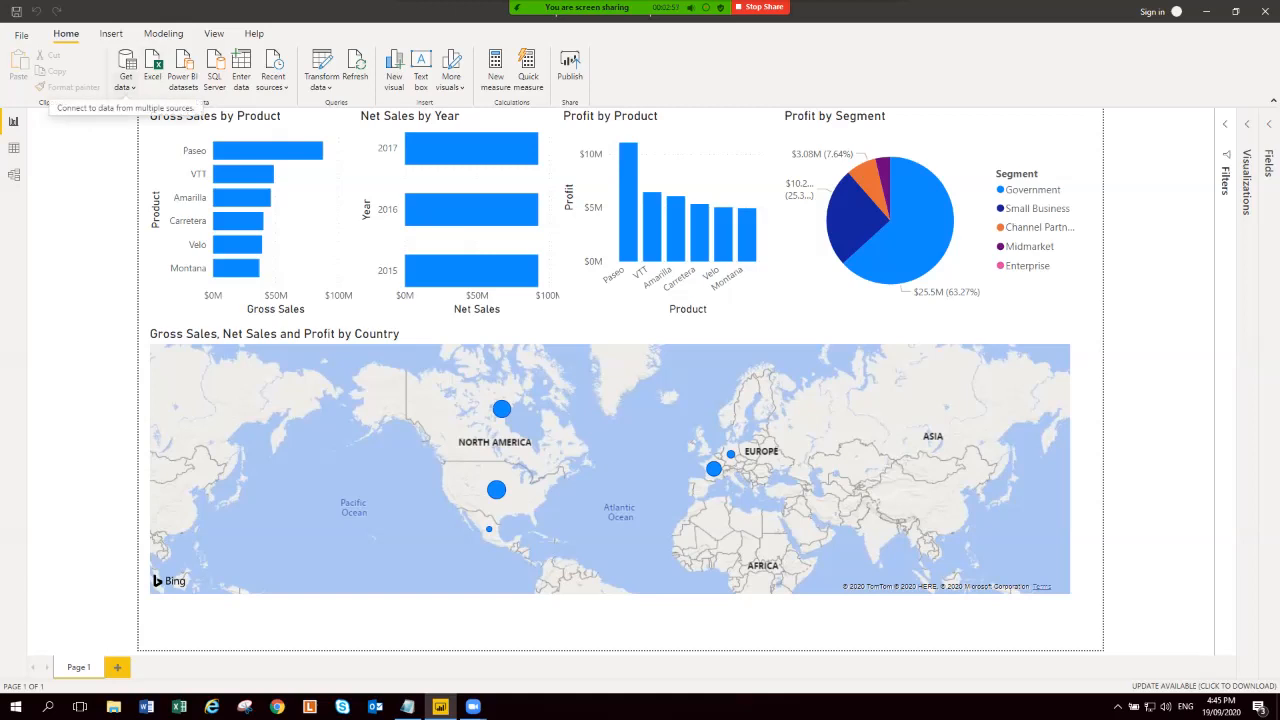
# - Look over the ways to bring in data: the Excel file picker, the blank Create Table dialog and the recent sources list
pyautogui.click(126, 75)
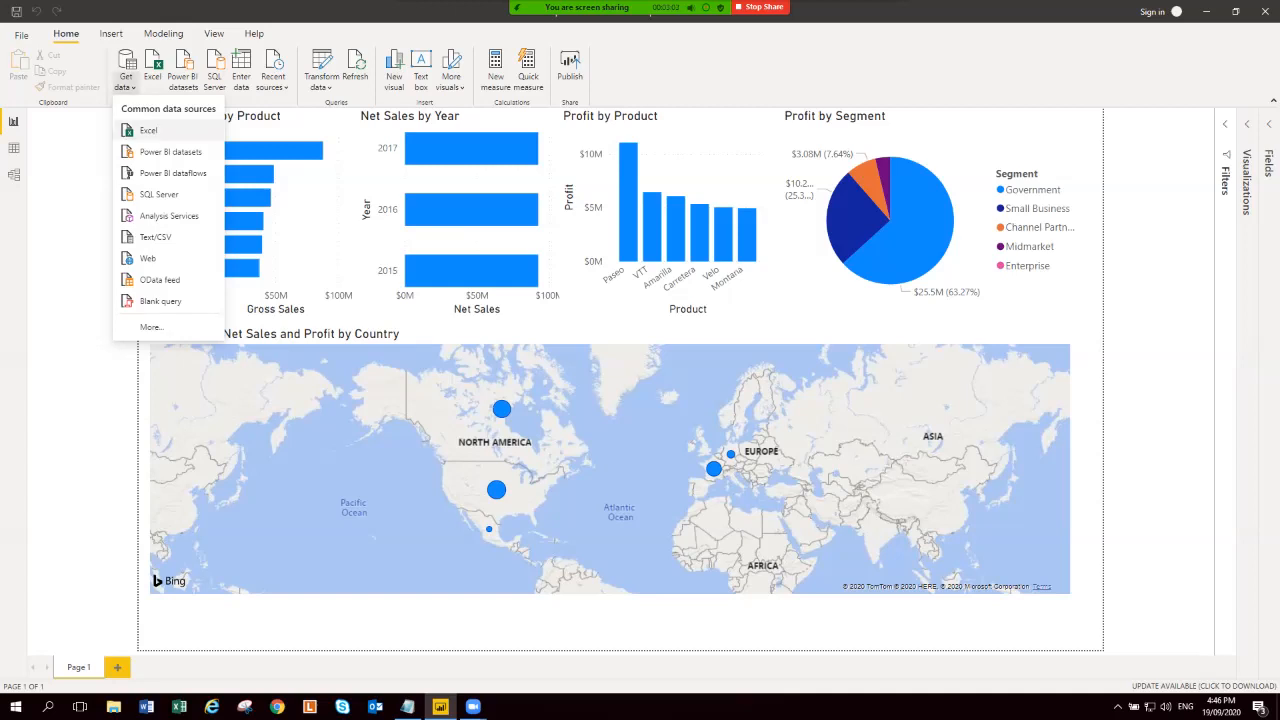
pyautogui.click(149, 130)
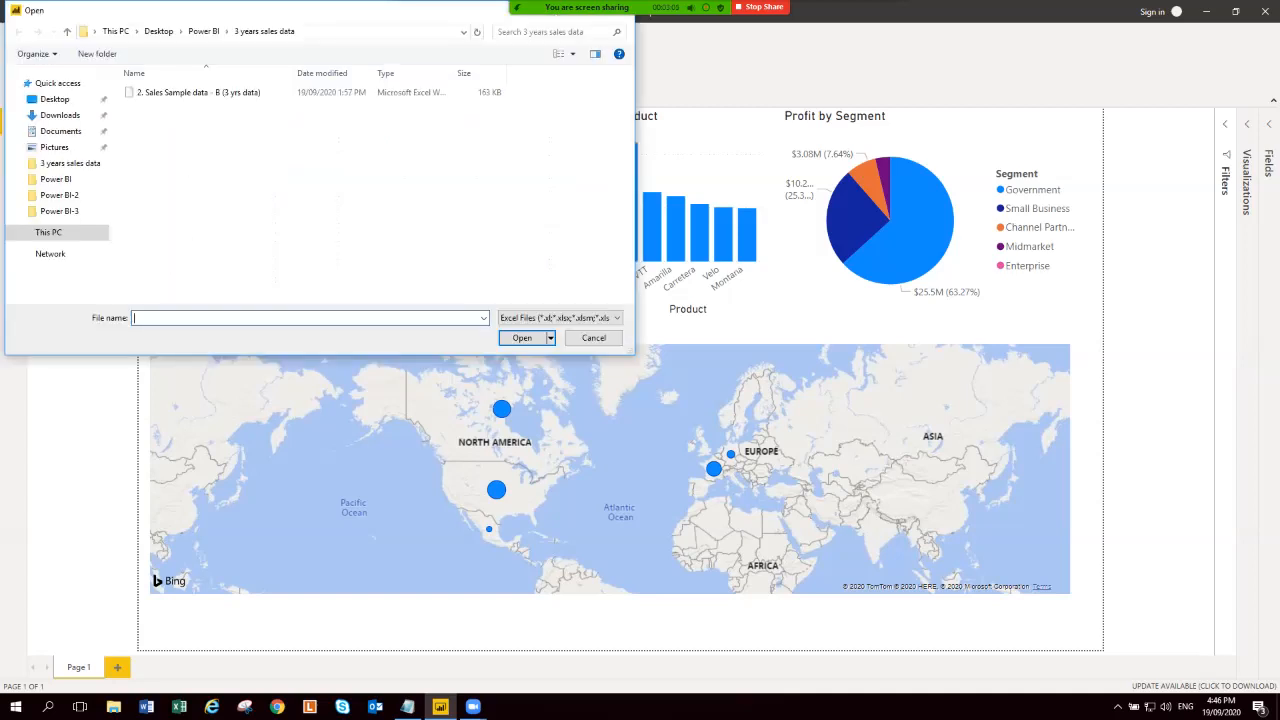
pyautogui.click(198, 92)
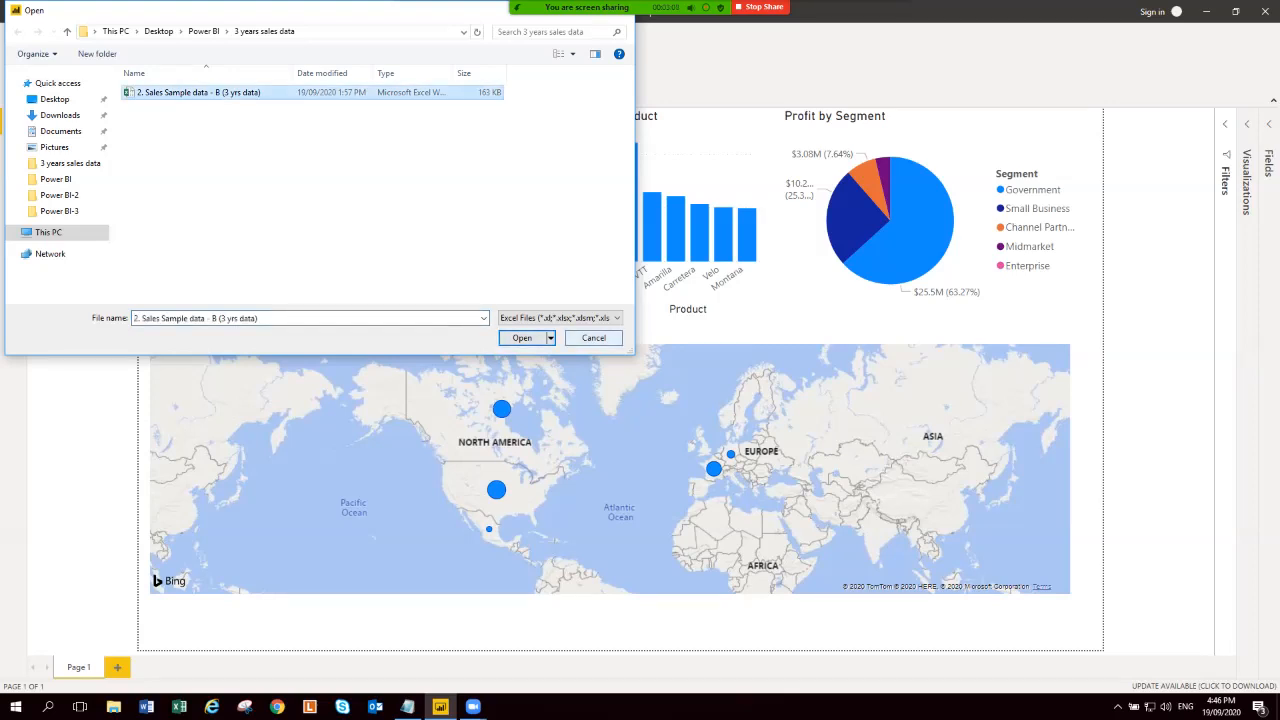
pyautogui.press('Return')
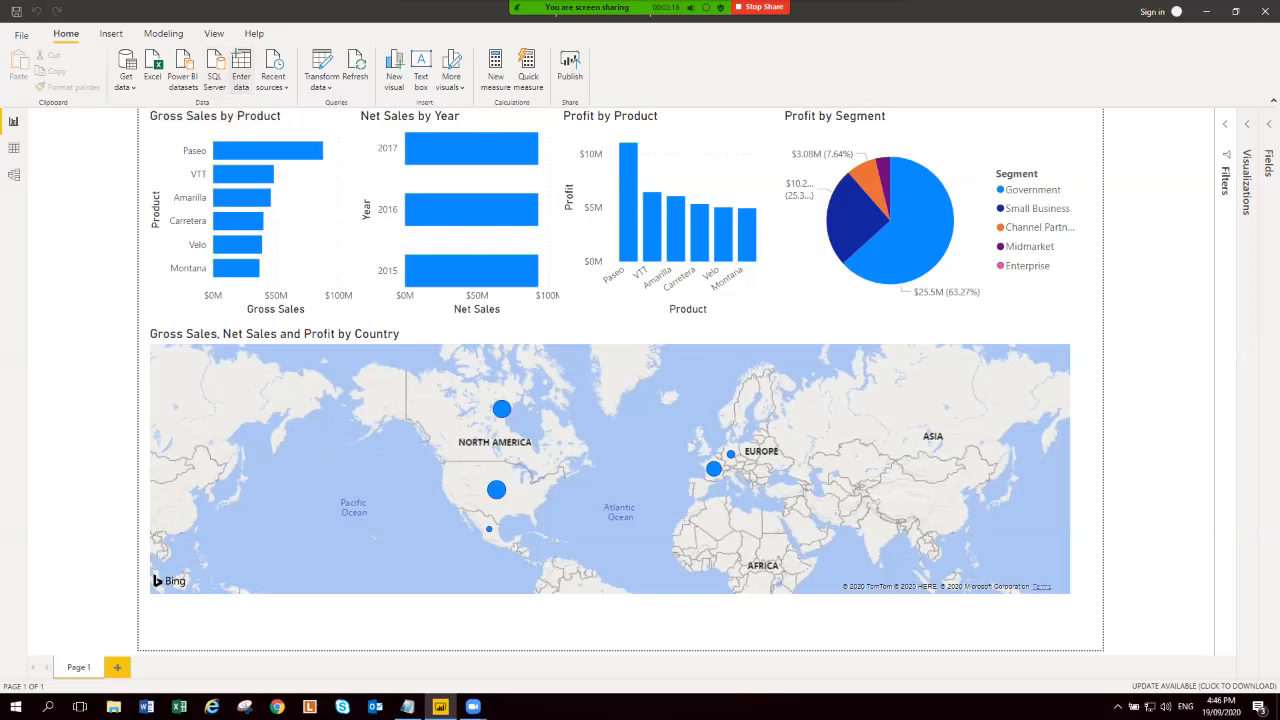
pyautogui.click(241, 70)
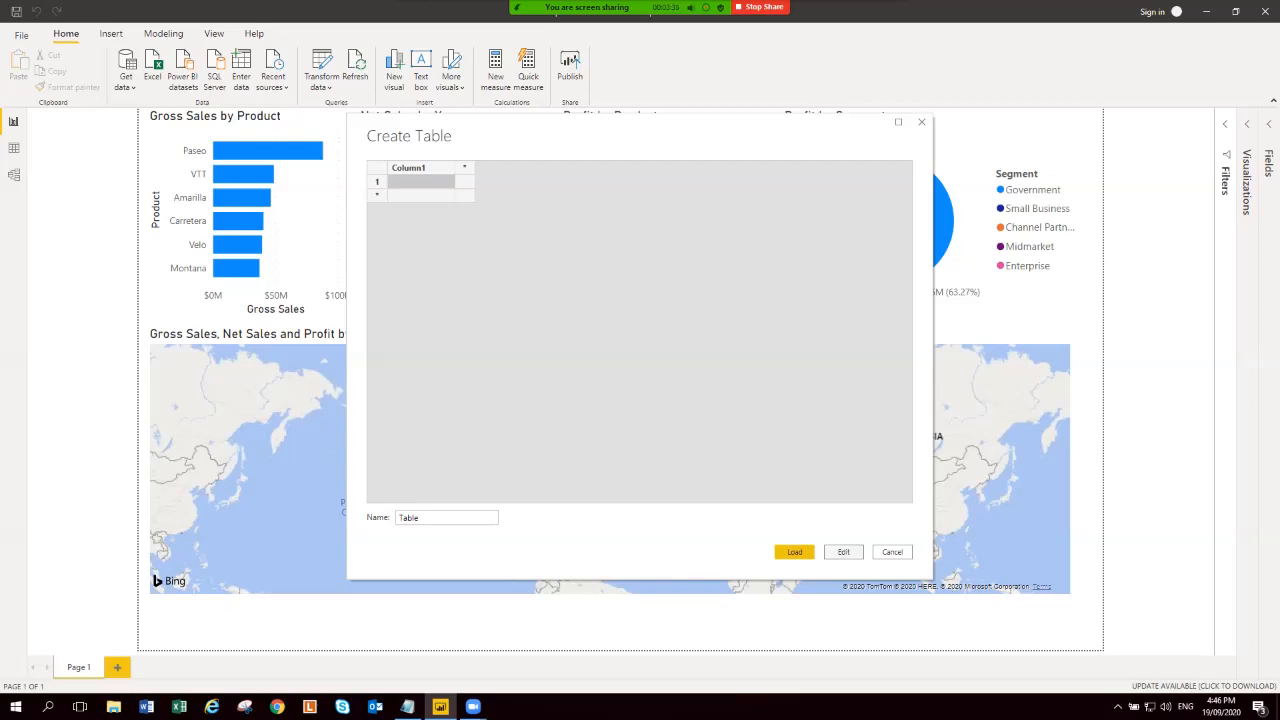
pyautogui.click(892, 552)
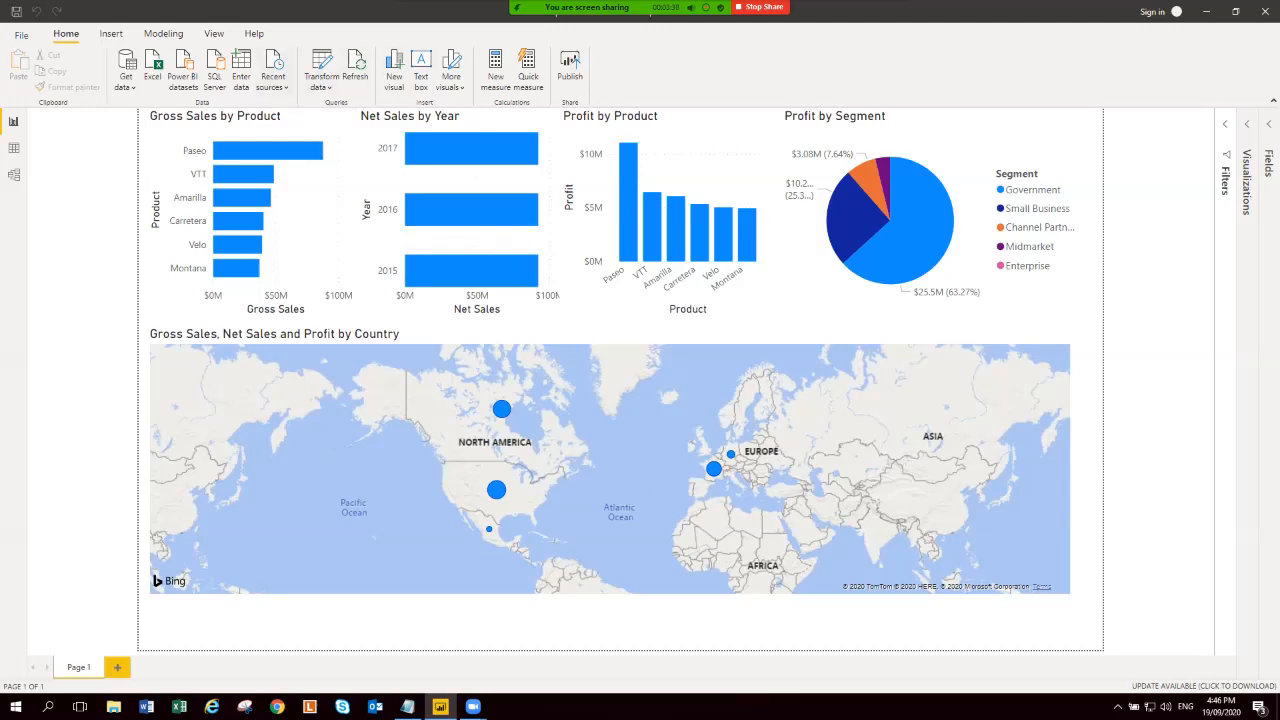
pyautogui.click(273, 76)
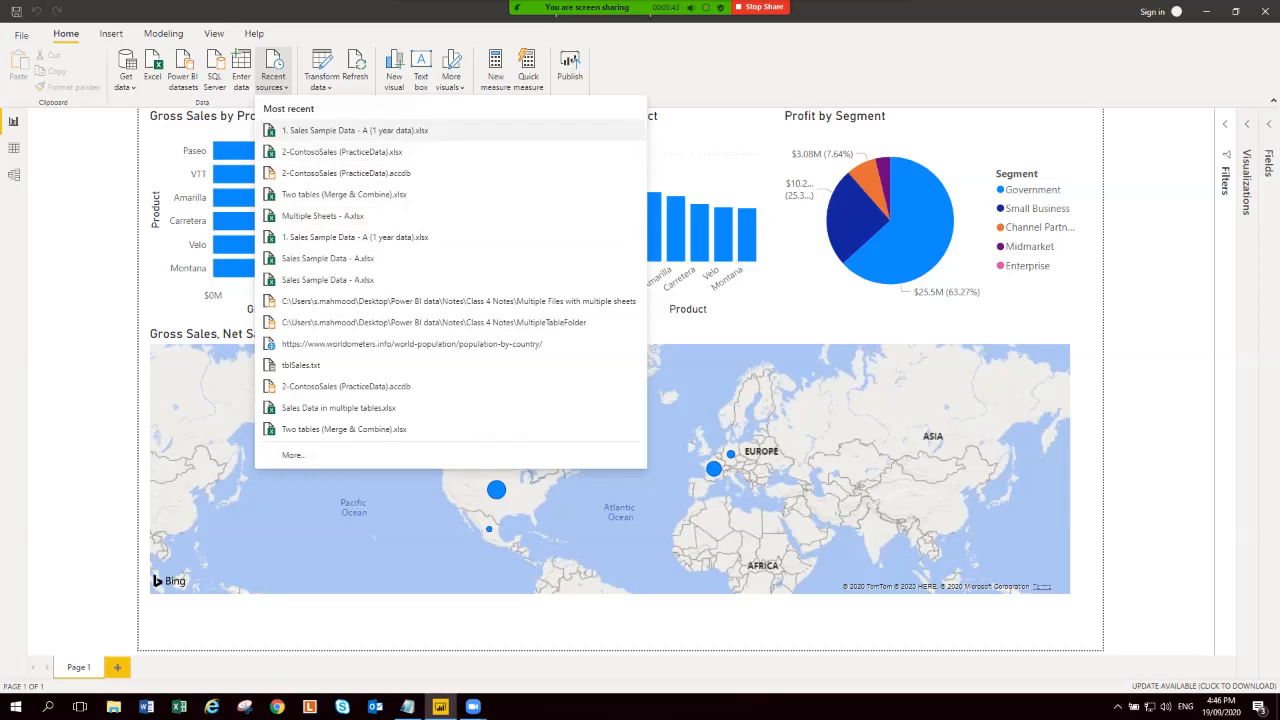
pyautogui.click(273, 72)
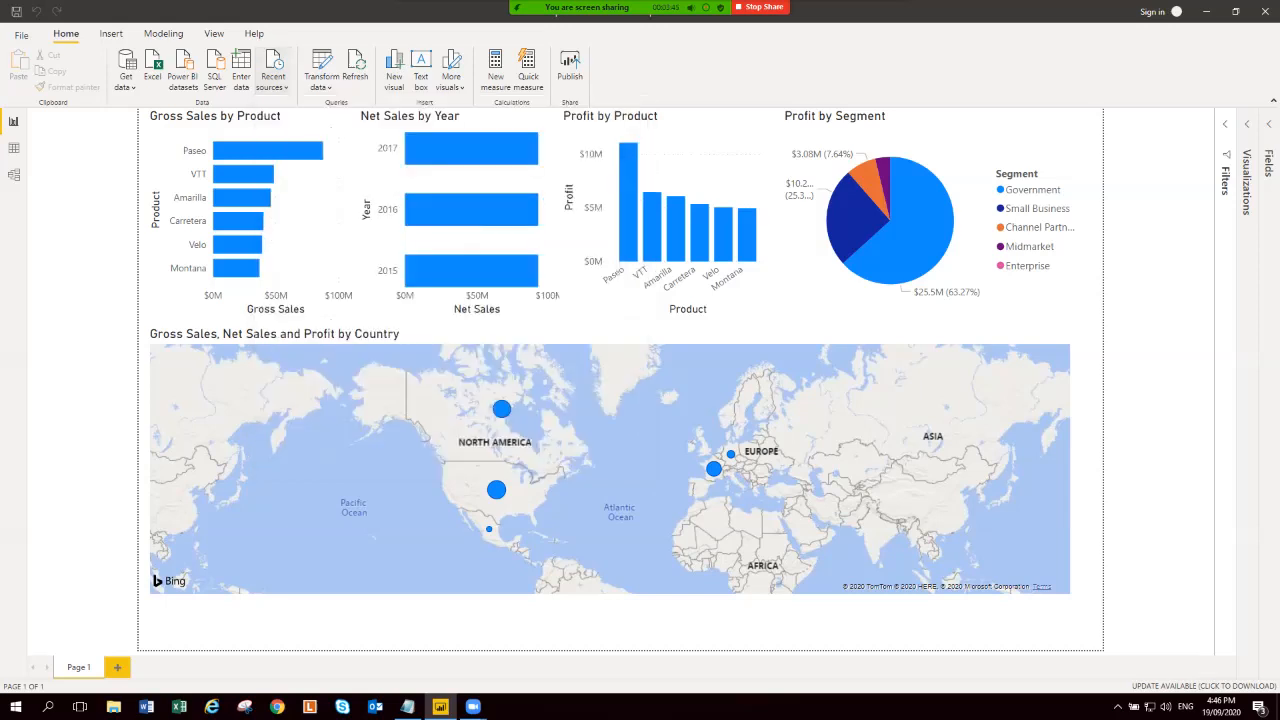
# - Review the SalesData query's columns from Segment to Date in Power Query Editor, and close it back to the report
pyautogui.click(315, 66)
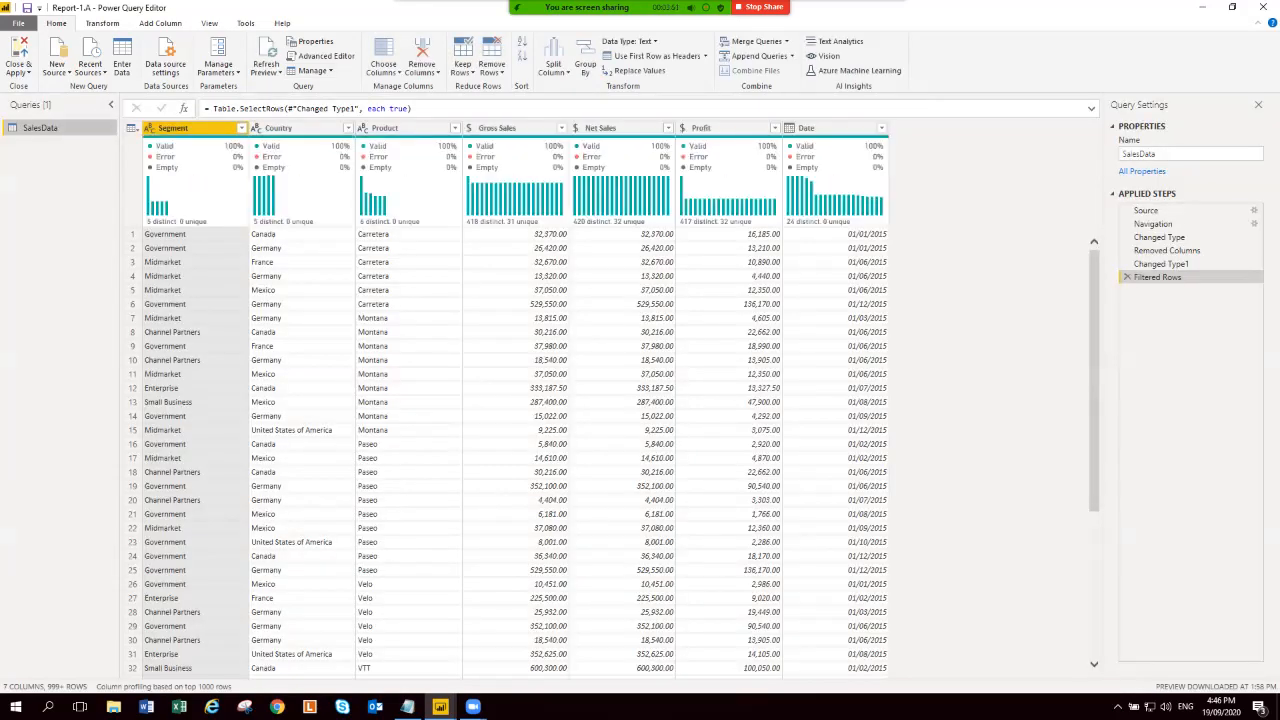
pyautogui.click(290, 128)
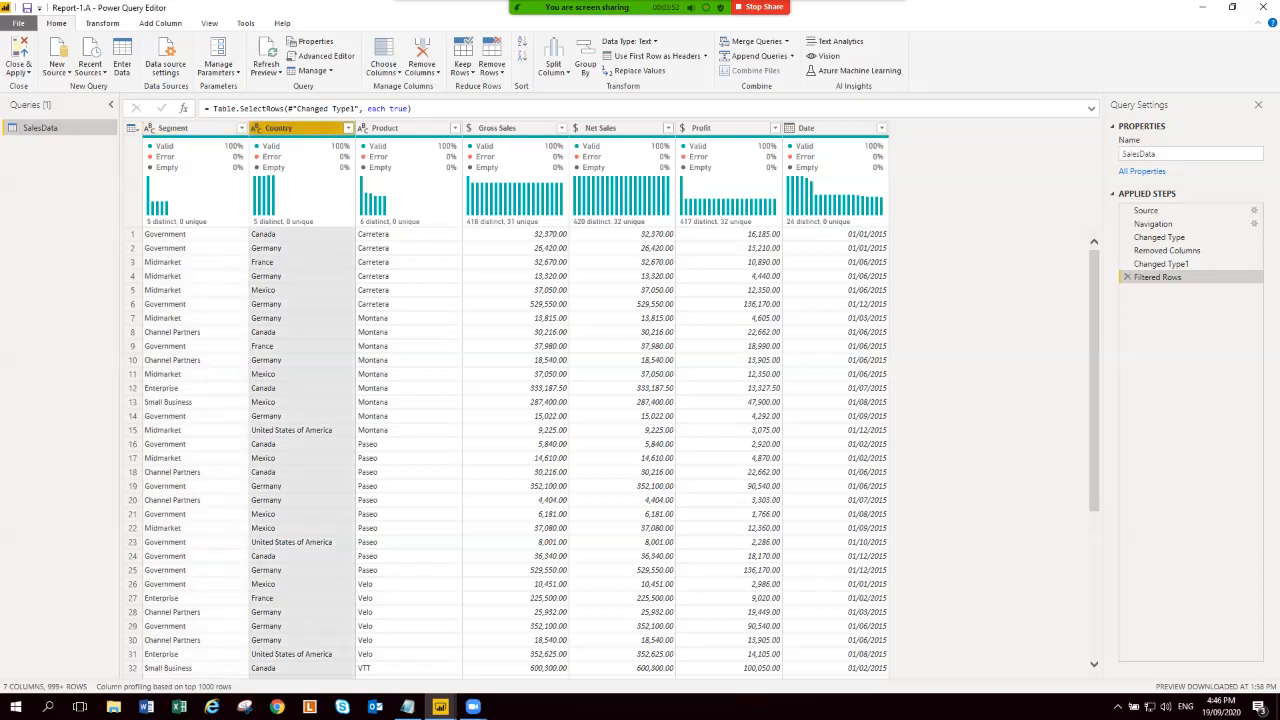
pyautogui.click(397, 128)
pyautogui.click(505, 128)
pyautogui.click(611, 128)
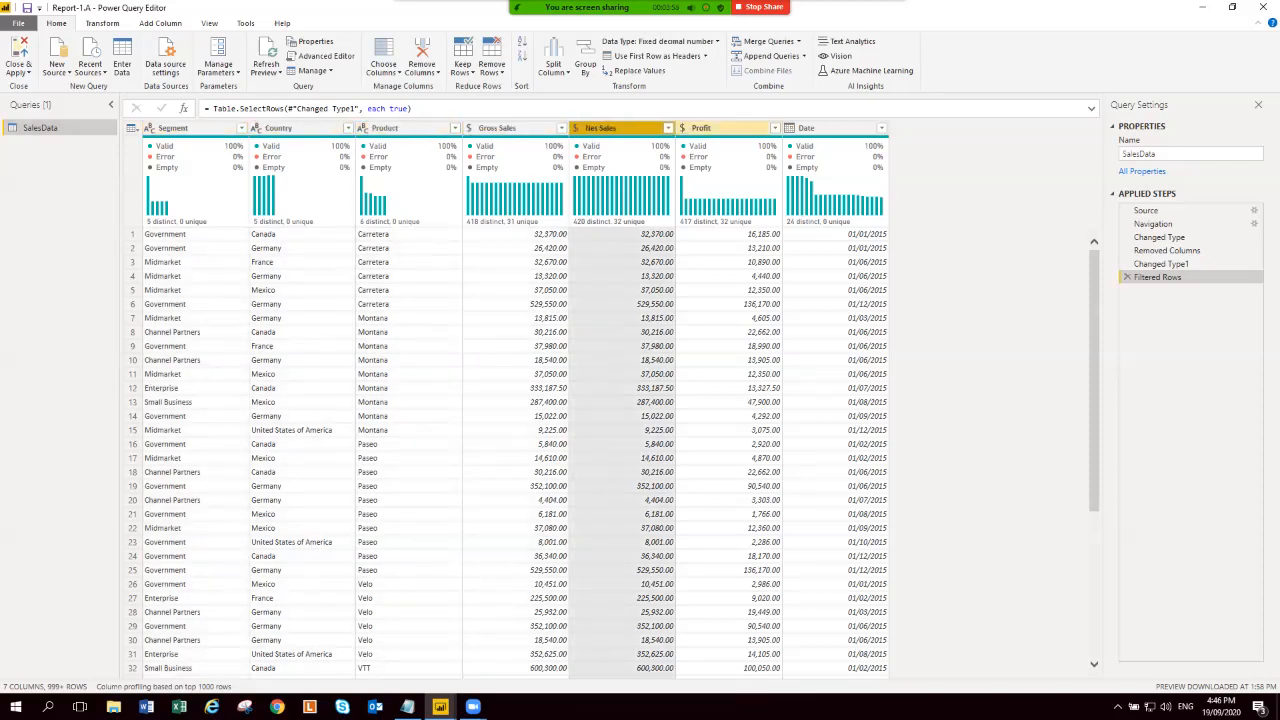
pyautogui.click(718, 128)
pyautogui.click(826, 128)
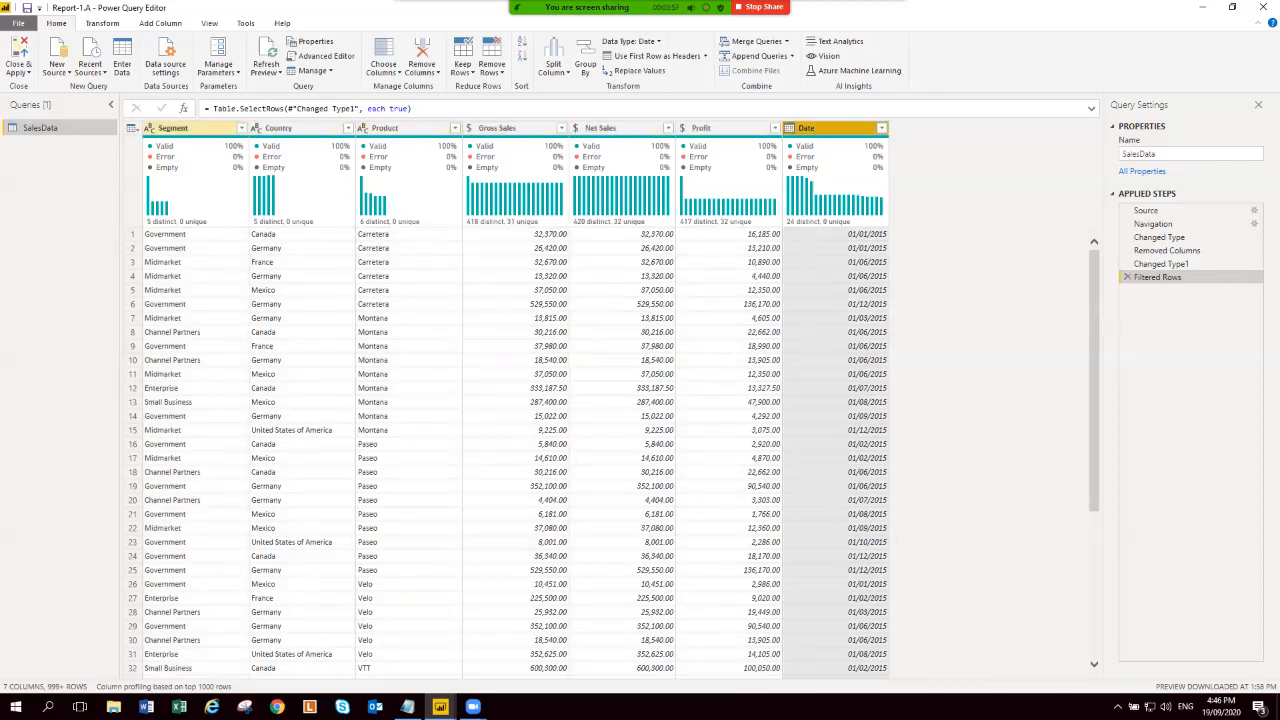
pyautogui.click(185, 128)
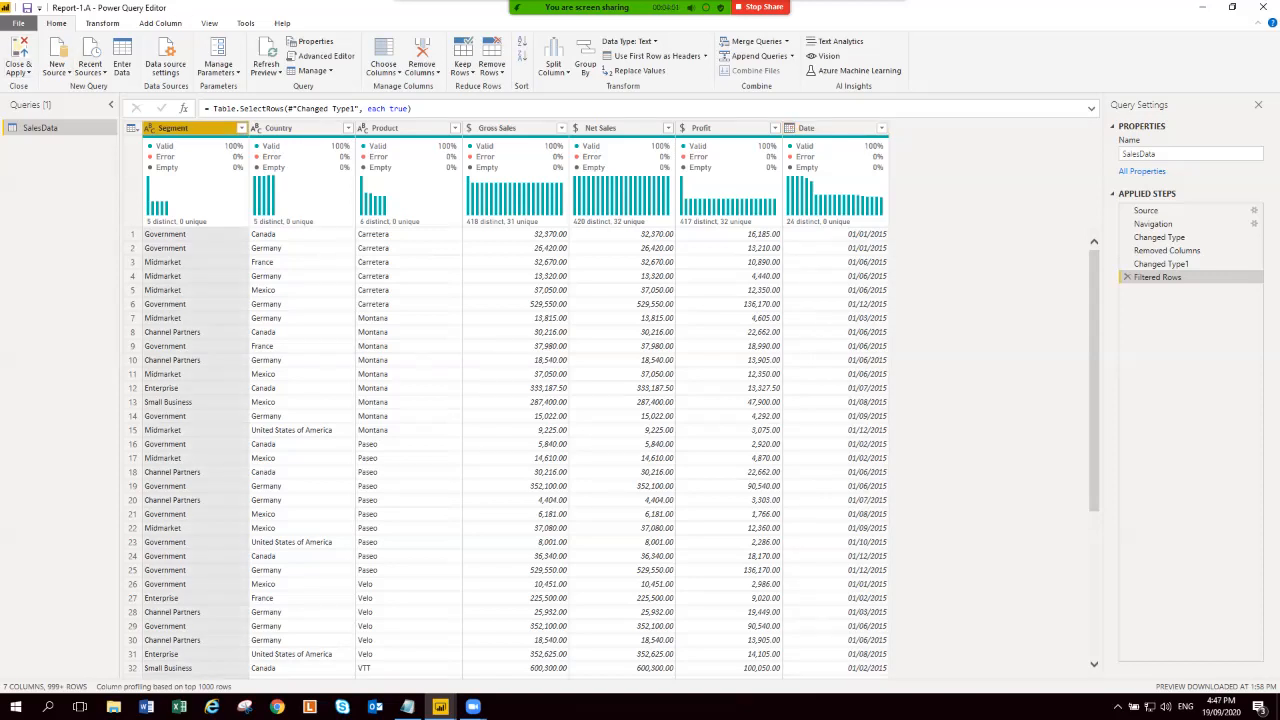
pyautogui.click(18, 55)
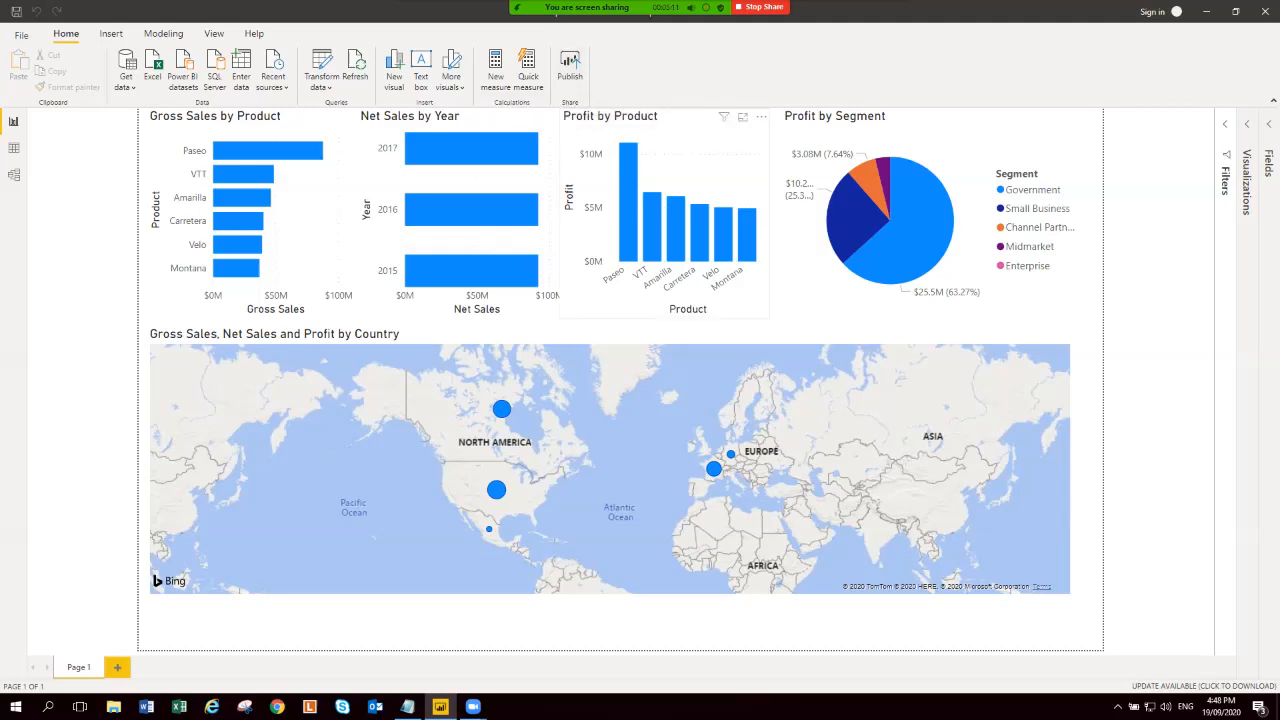
# - Reopen the SalesData query in Power Query Editor and switch its column quality preview off and on again
pyautogui.moveTo(674, 232)
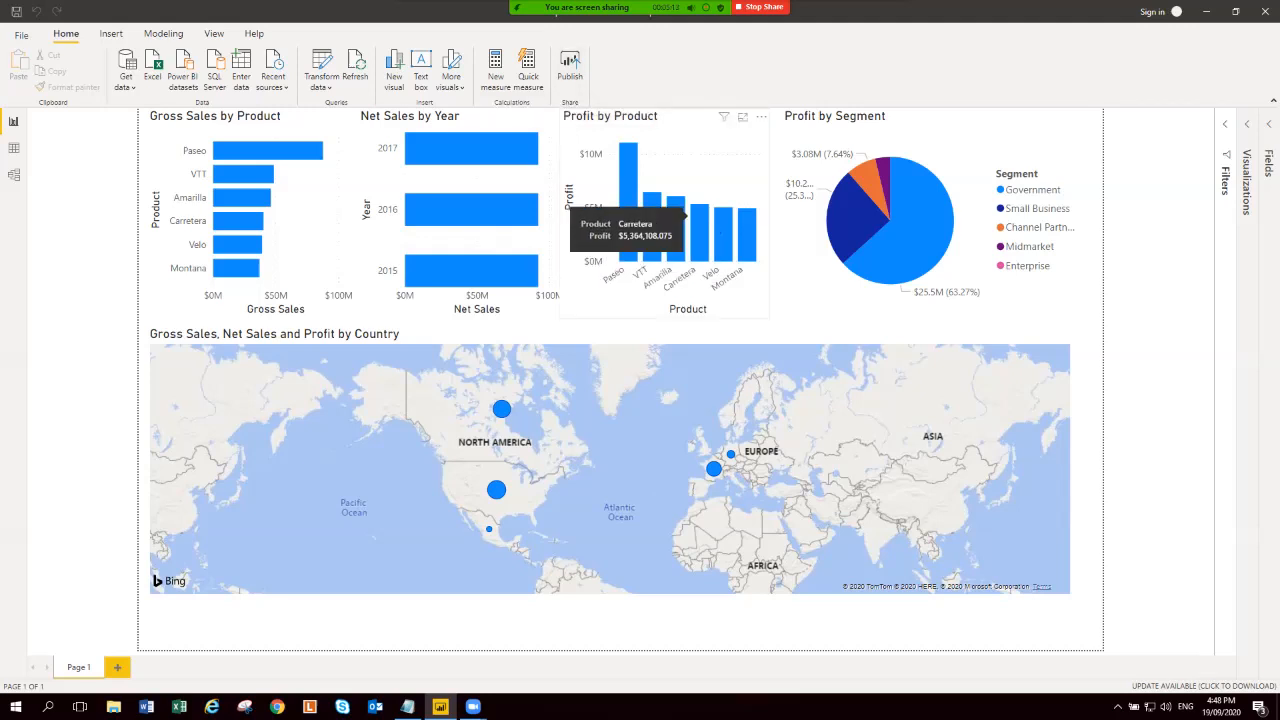
pyautogui.moveTo(528, 150)
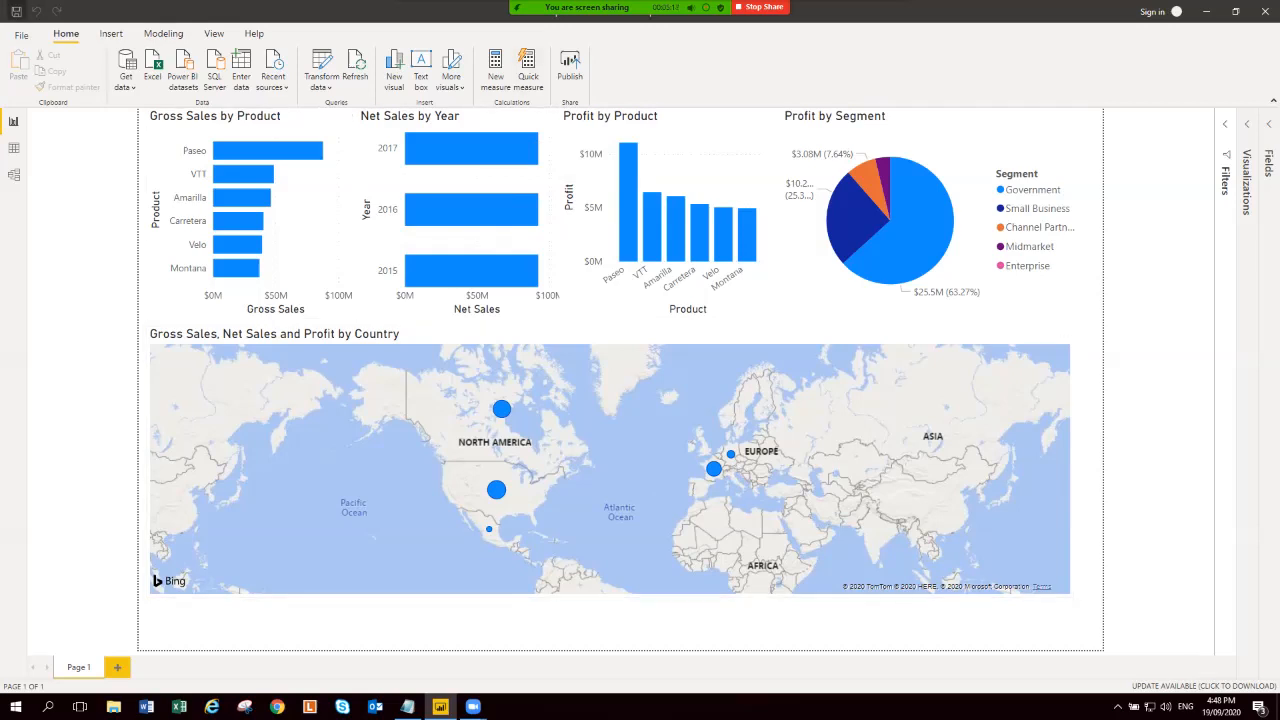
pyautogui.click(322, 64)
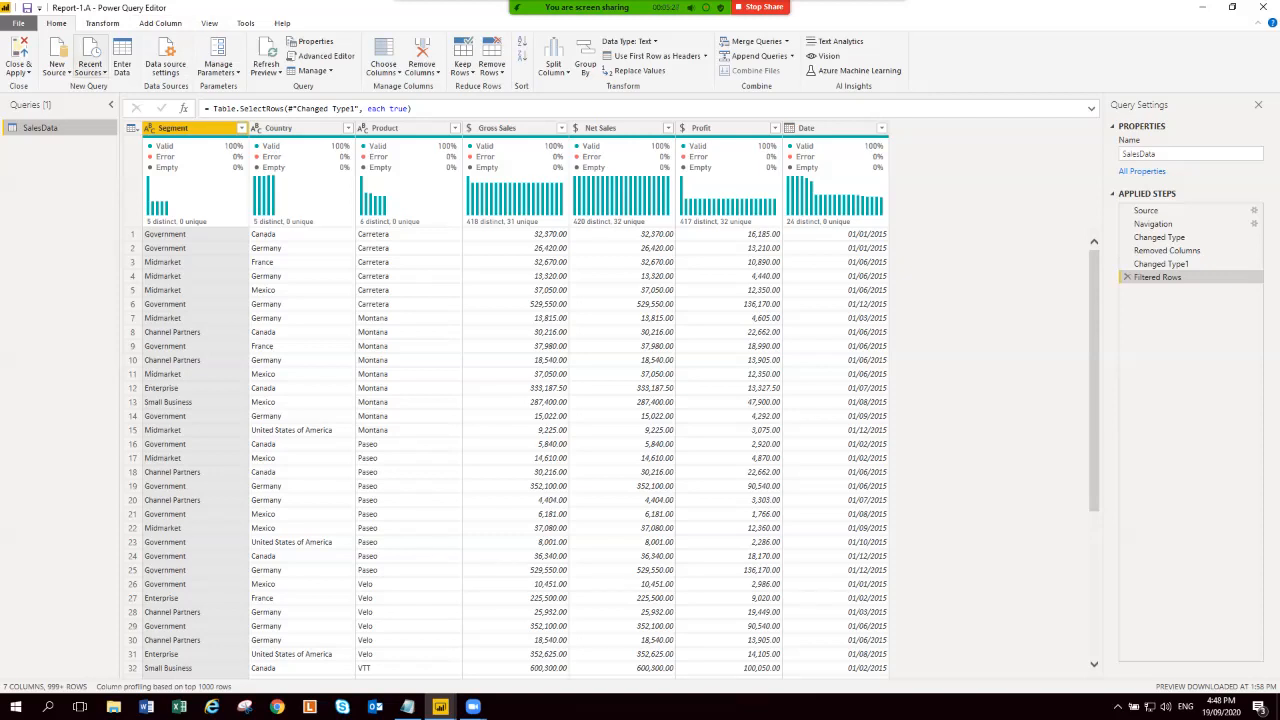
pyautogui.click(102, 23)
pyautogui.click(160, 23)
pyautogui.click(209, 23)
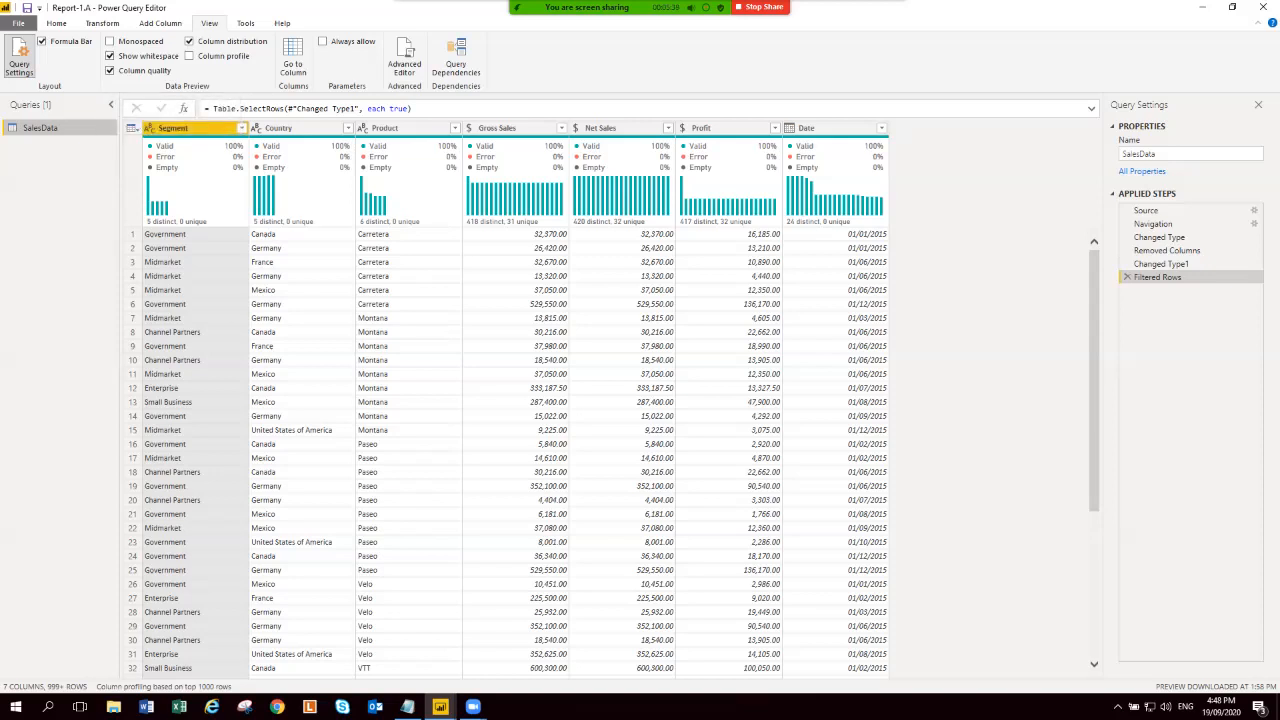
pyautogui.click(110, 70)
pyautogui.click(110, 70)
# - Examine the column quality and distribution figures of each SalesData column, from Segment through to Date
pyautogui.moveTo(195, 157)
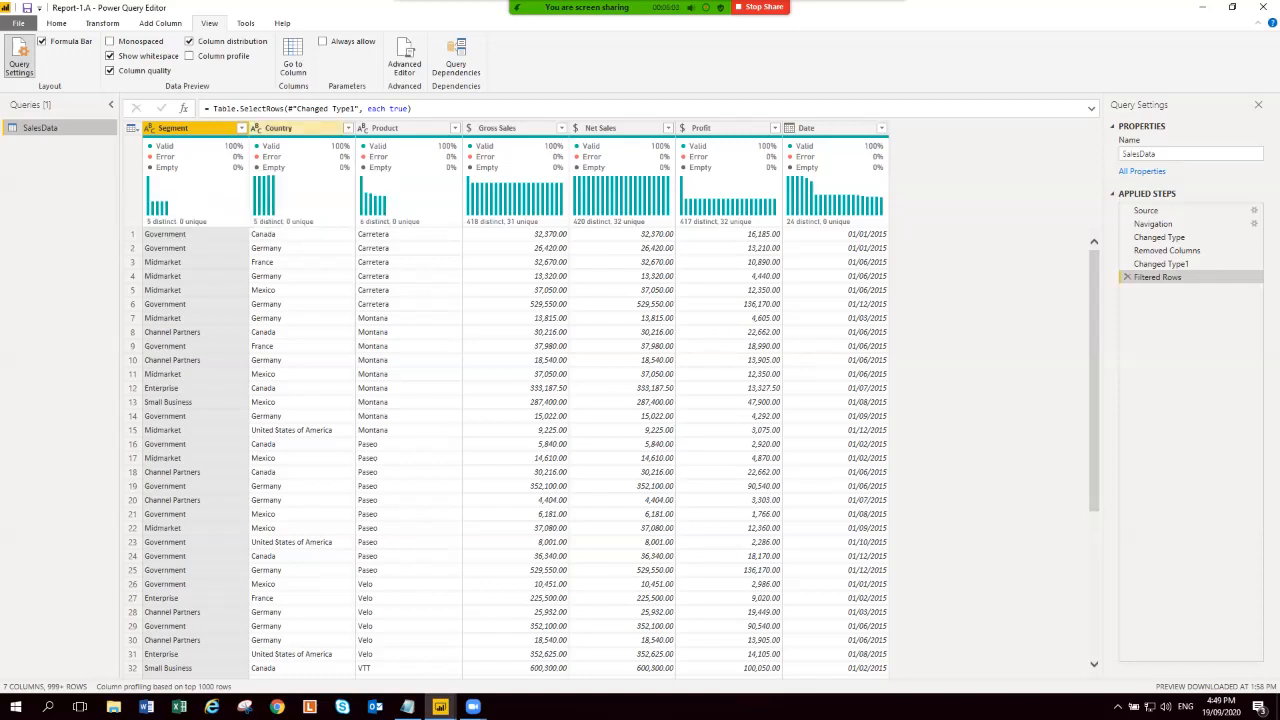
pyautogui.click(280, 128)
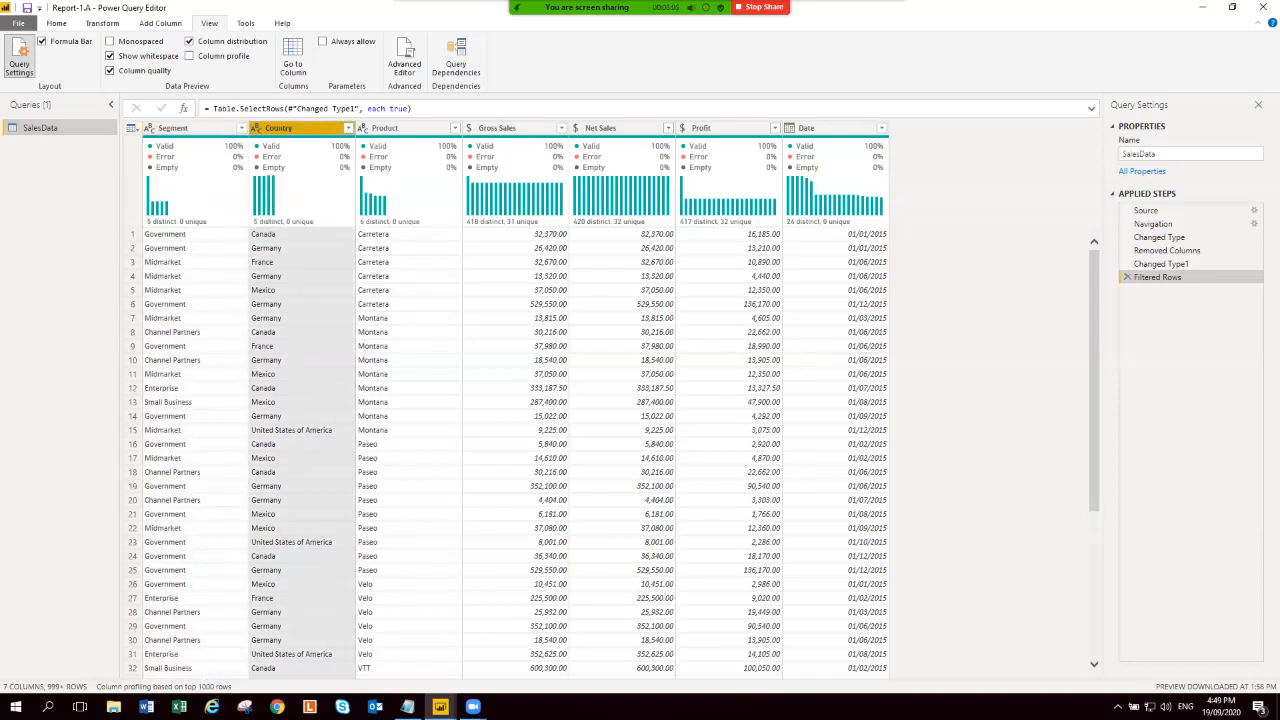
pyautogui.moveTo(301, 172)
pyautogui.click(385, 128)
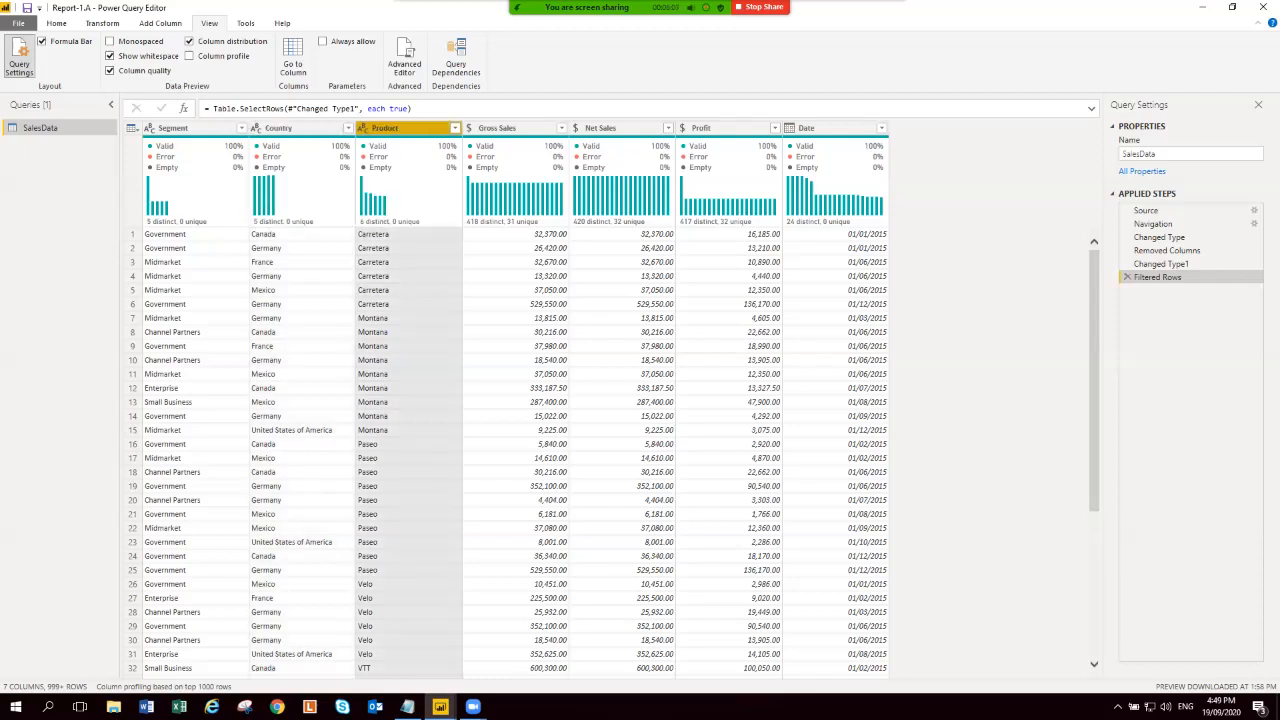
pyautogui.click(190, 128)
pyautogui.click(298, 128)
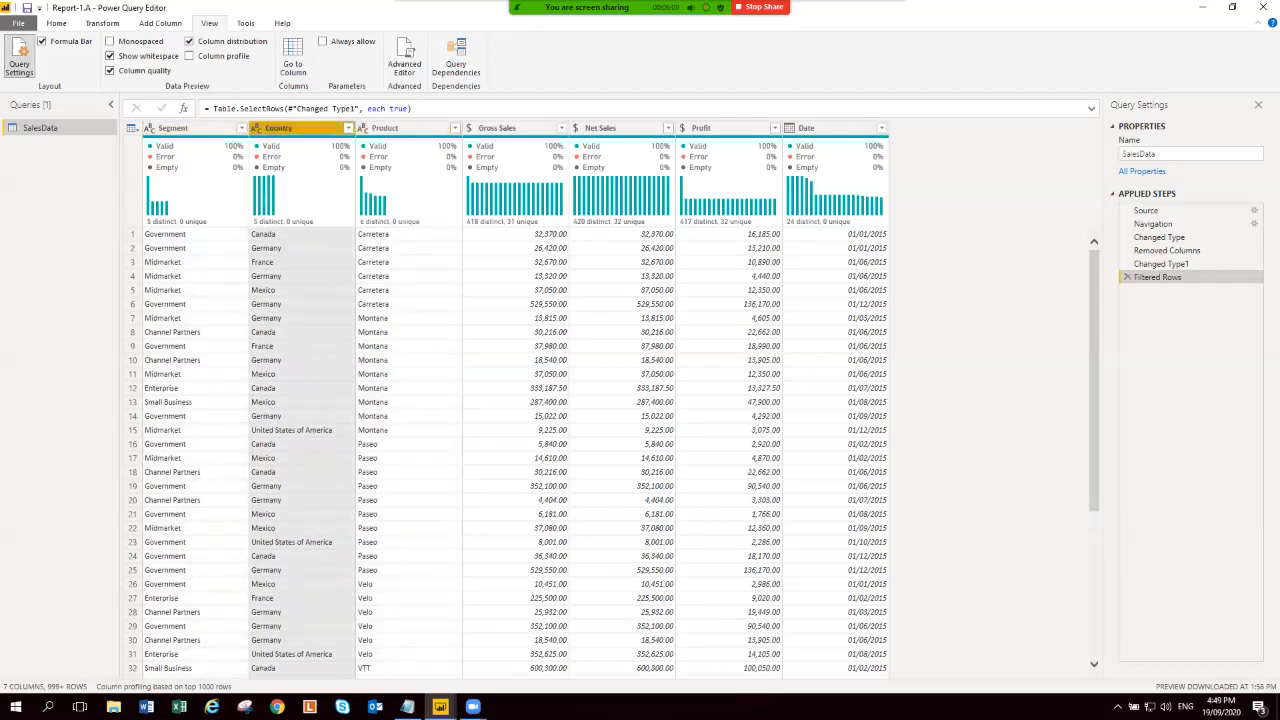
pyautogui.click(408, 128)
pyautogui.click(497, 128)
pyautogui.click(600, 128)
pyautogui.click(701, 128)
pyautogui.click(806, 128)
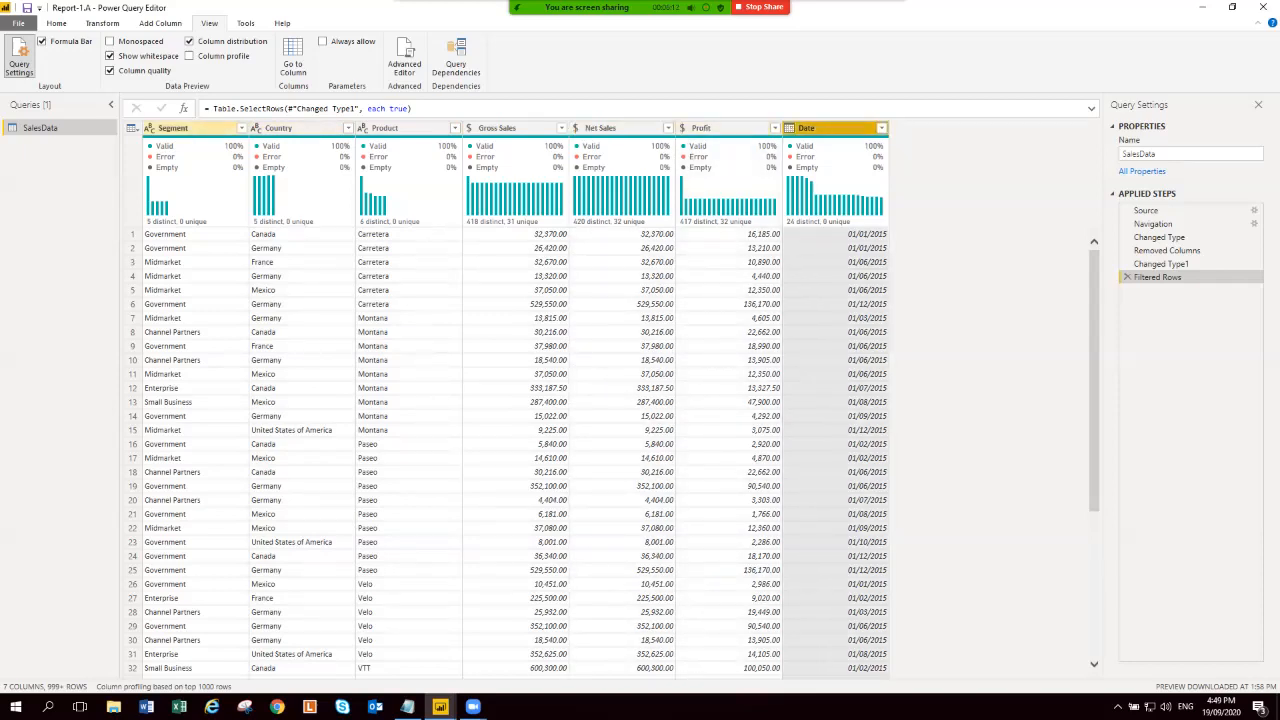
# - Check the Segment column's filter list in the query and accept it with all values selected
pyautogui.click(180, 128)
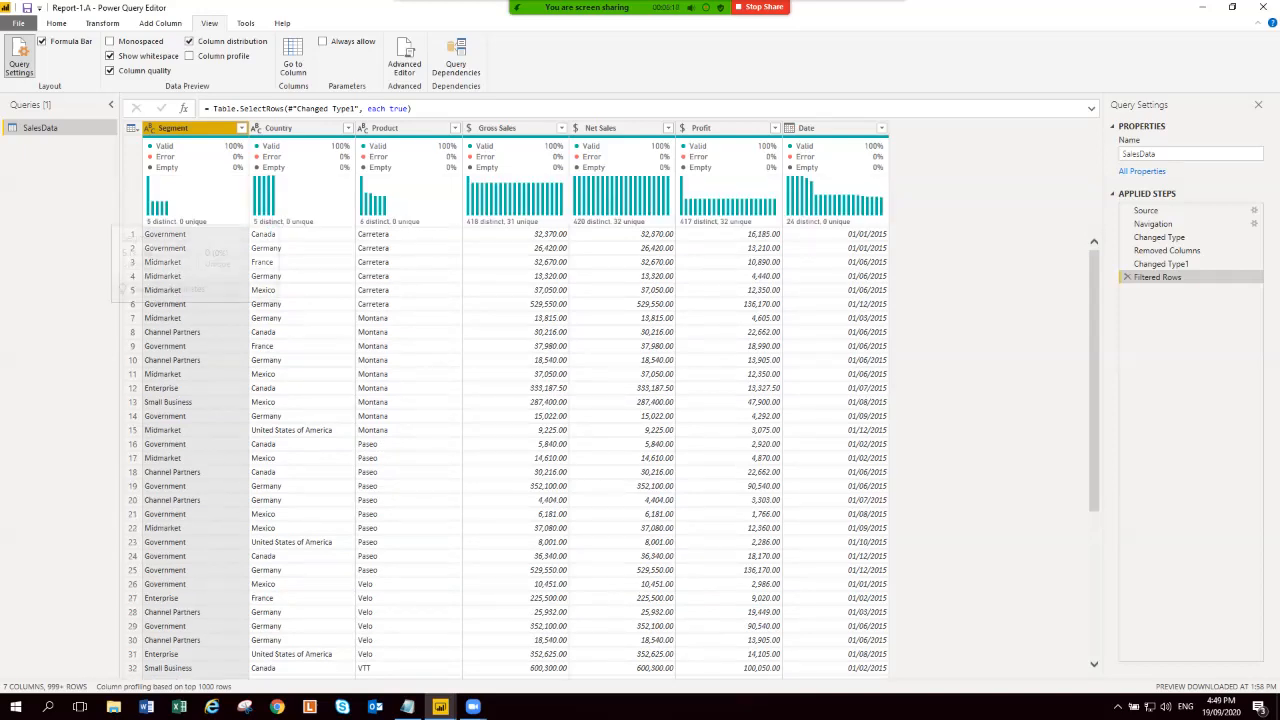
pyautogui.click(241, 128)
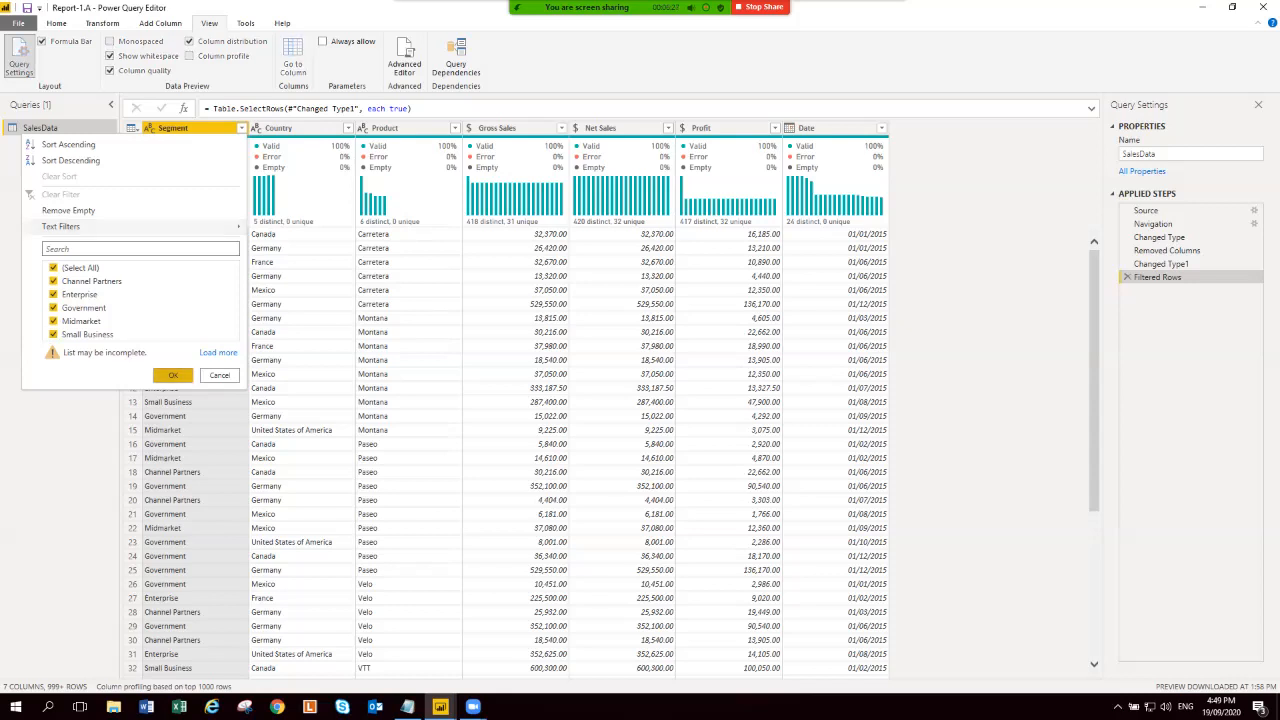
pyautogui.click(172, 375)
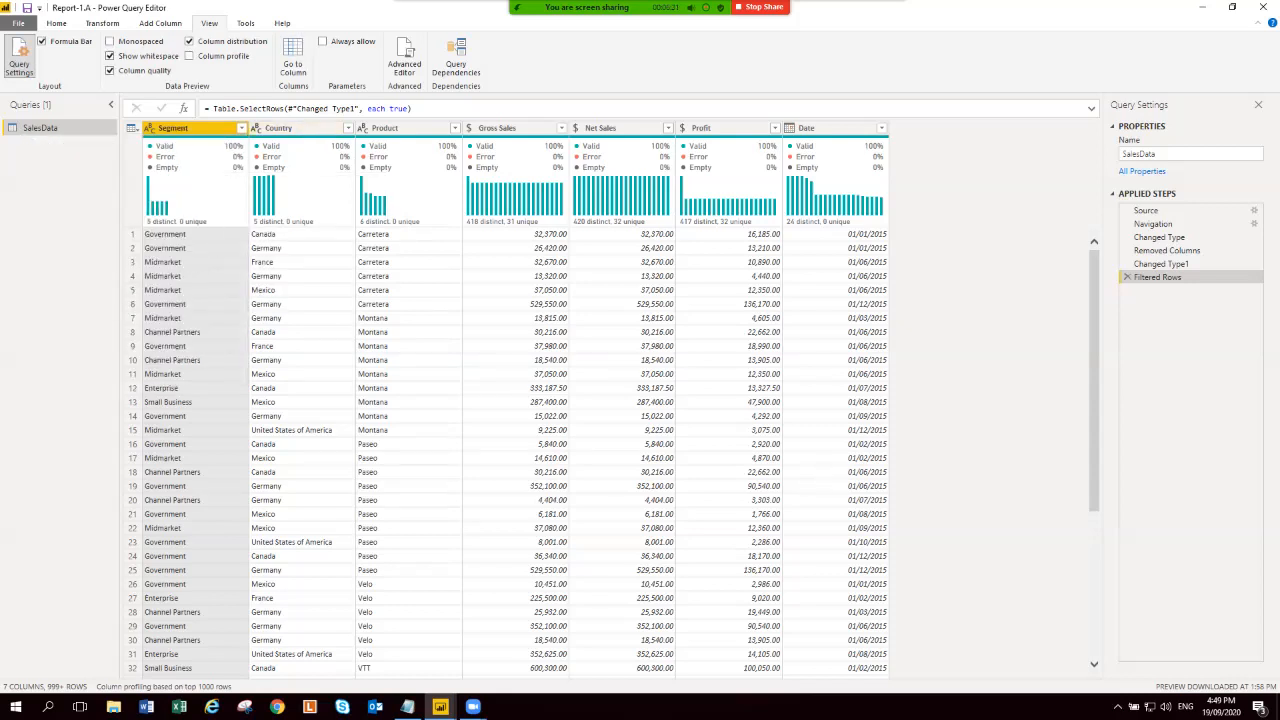
# - Check the Country column's quality summary and filter list, and accept the filter with all values selected
pyautogui.moveTo(301, 205)
pyautogui.moveTo(301, 173)
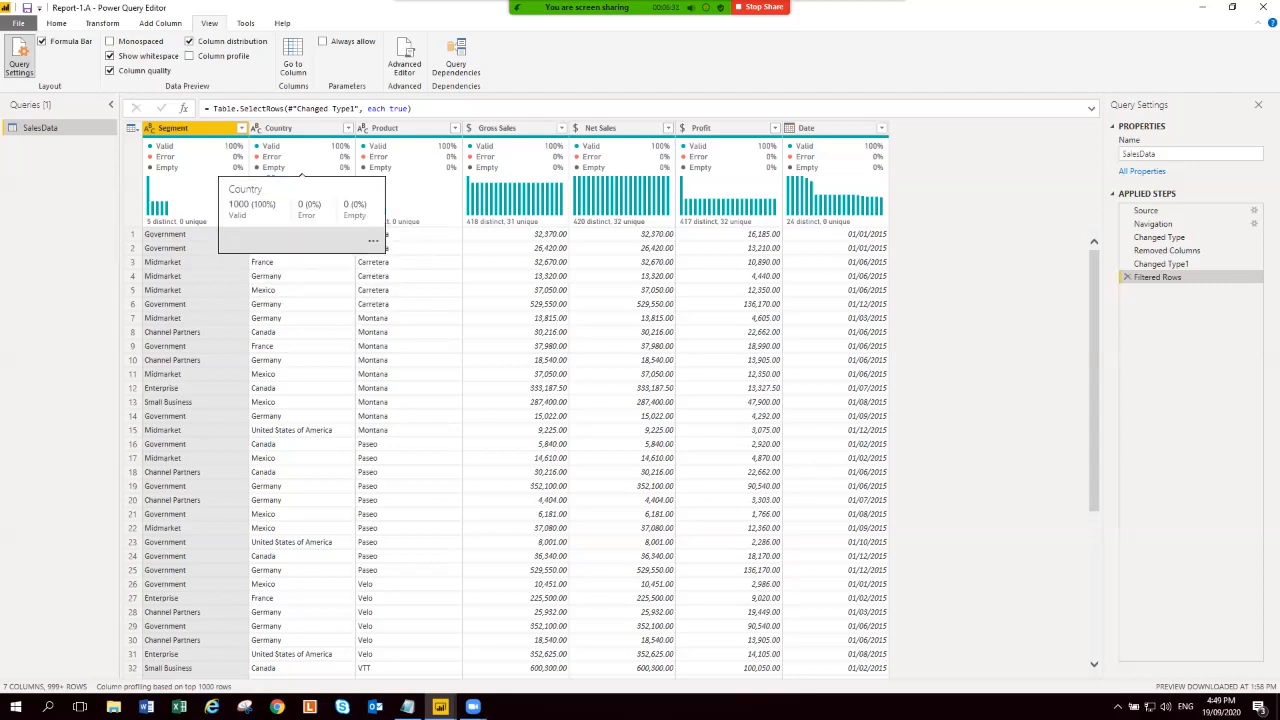
pyautogui.click(348, 128)
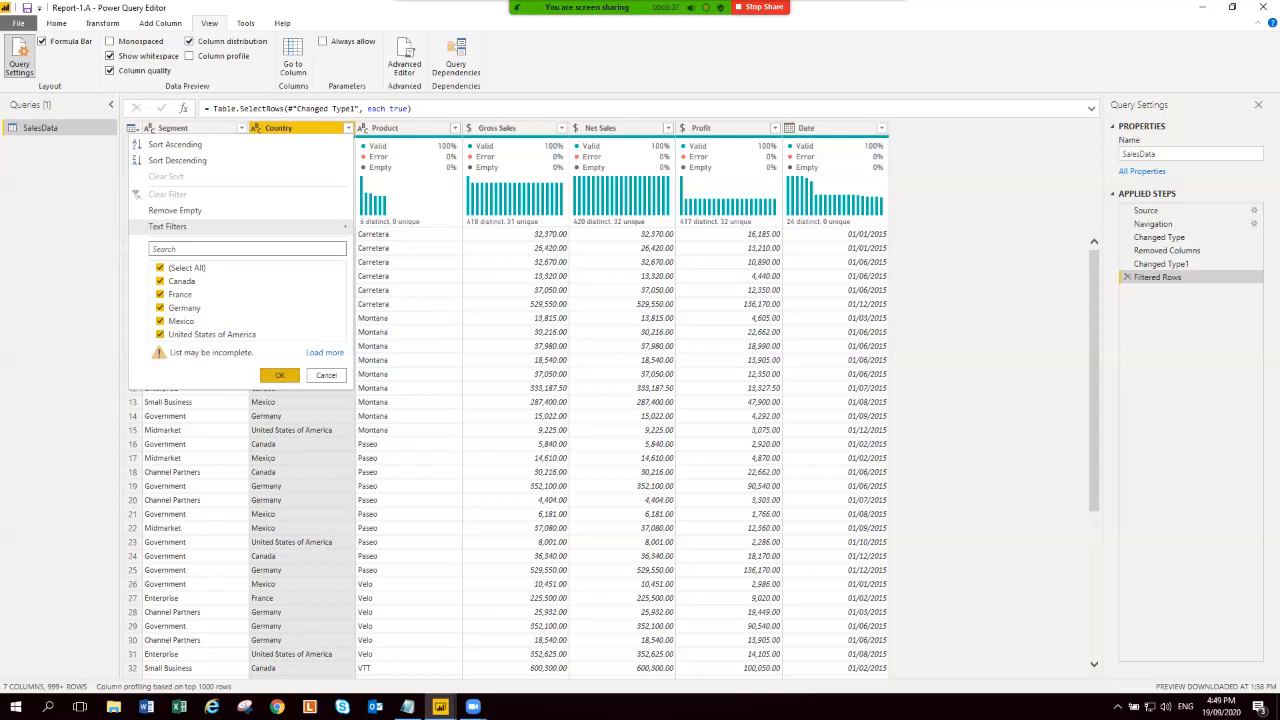
pyautogui.click(279, 375)
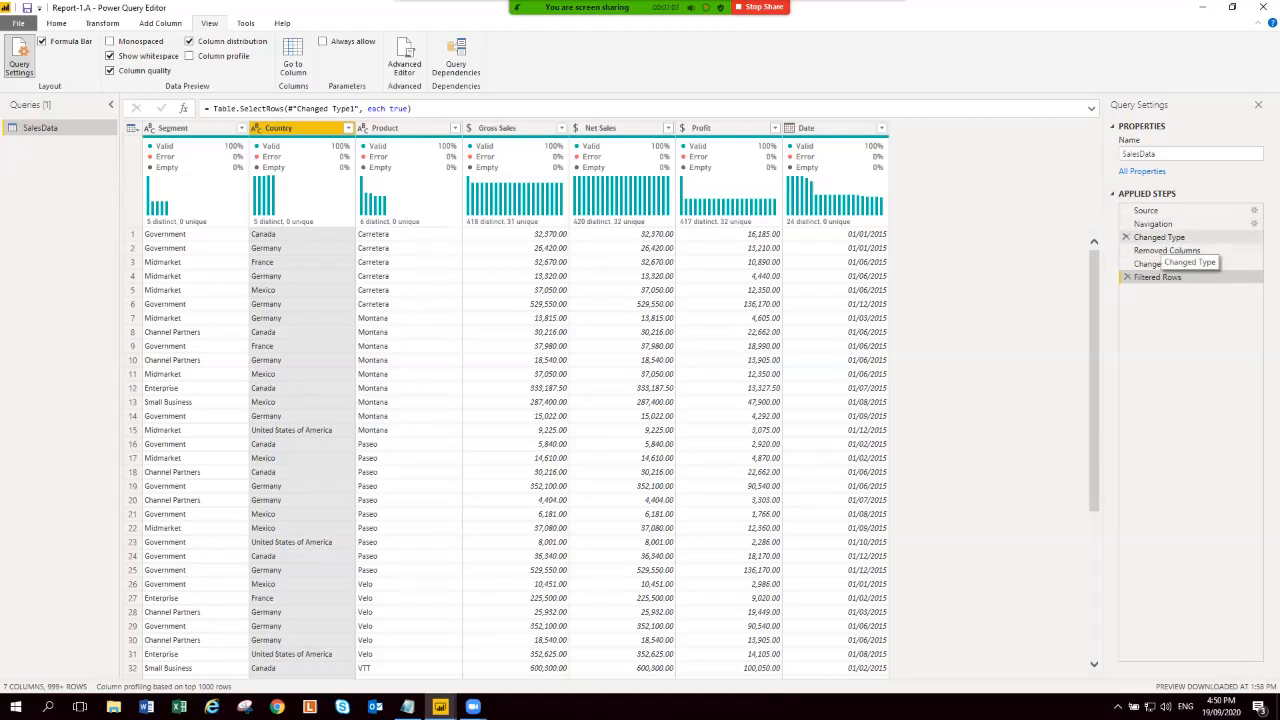
# - Inspect the SalesData query at its Changed Type, Removed Columns, Navigation and Source applied steps
pyautogui.click(1160, 237)
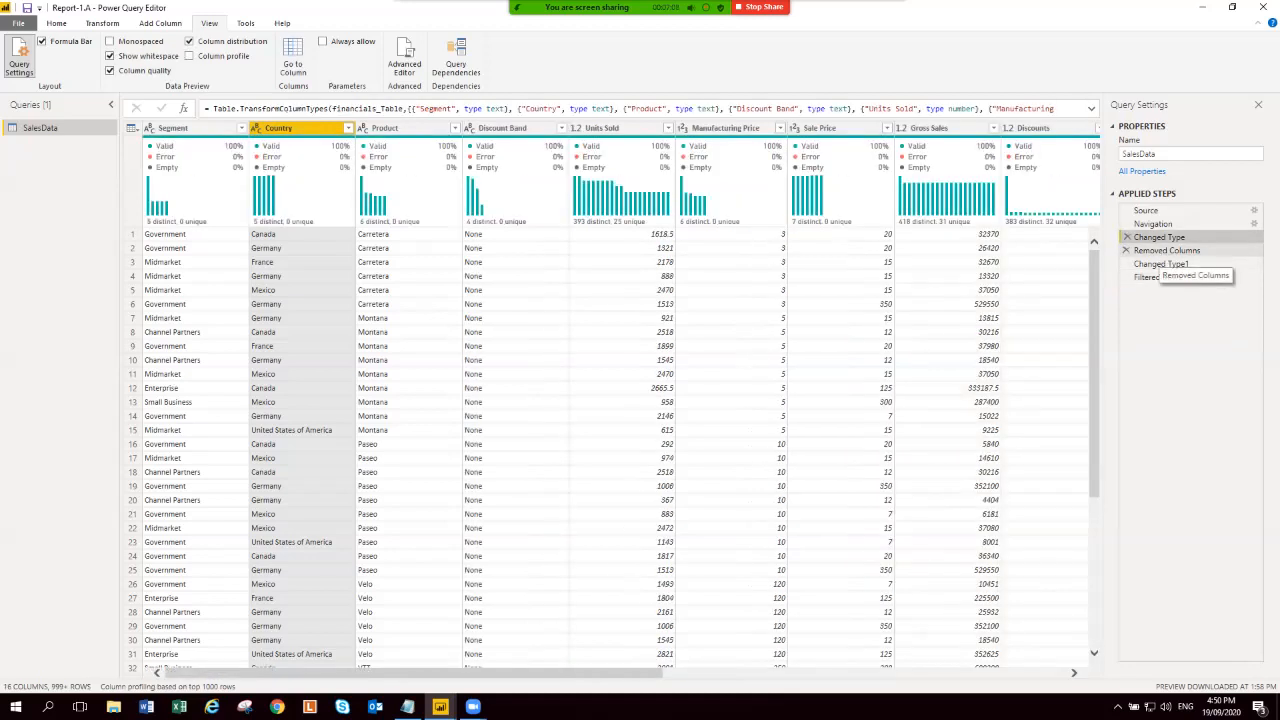
pyautogui.click(1160, 250)
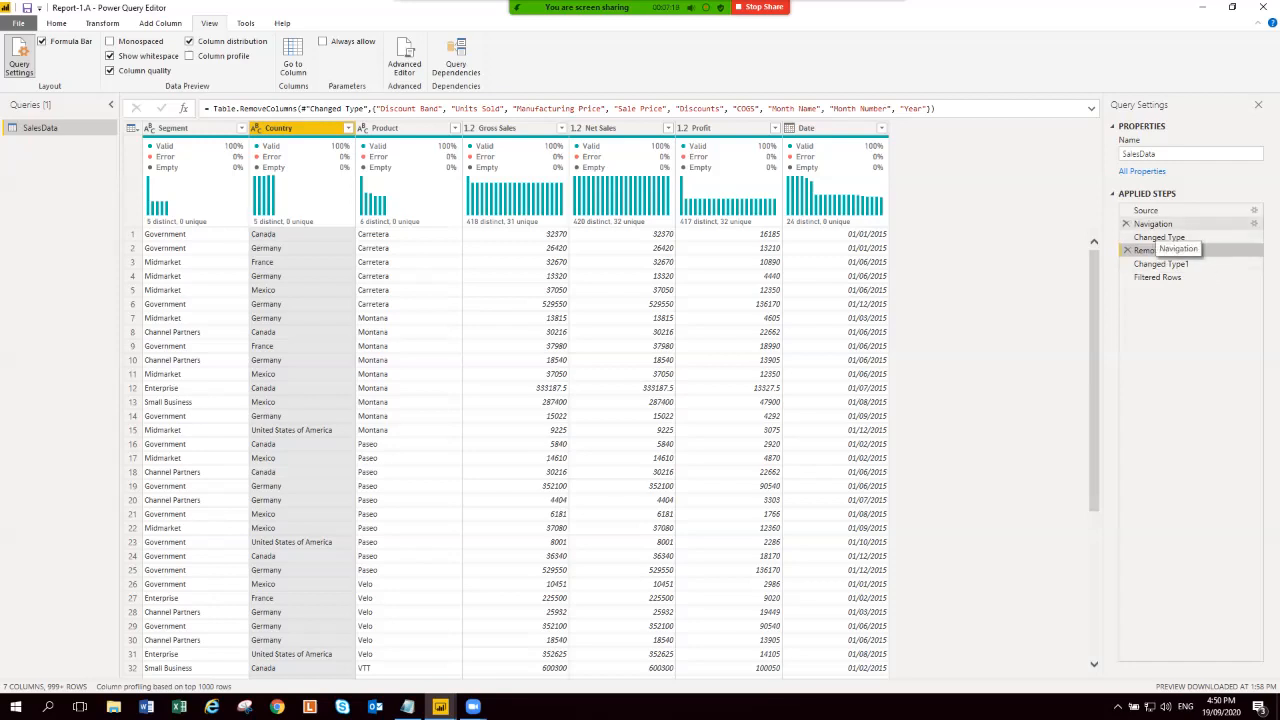
pyautogui.click(1150, 226)
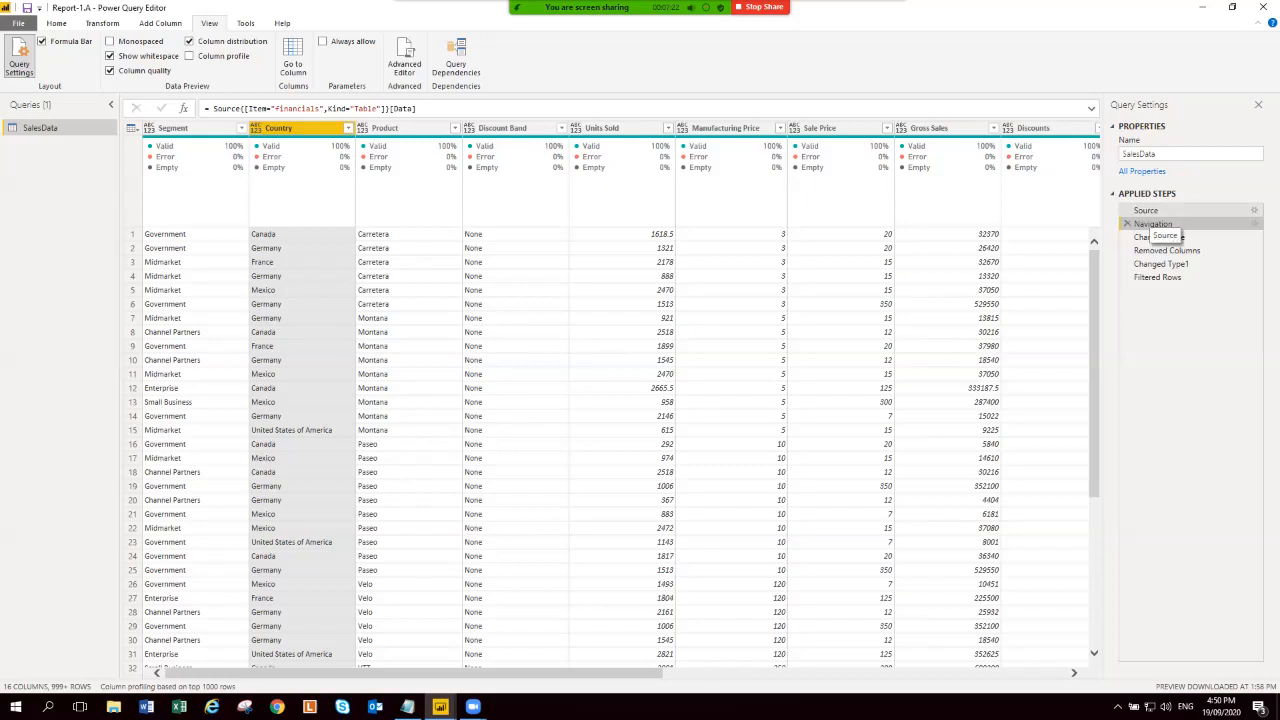
pyautogui.click(1146, 211)
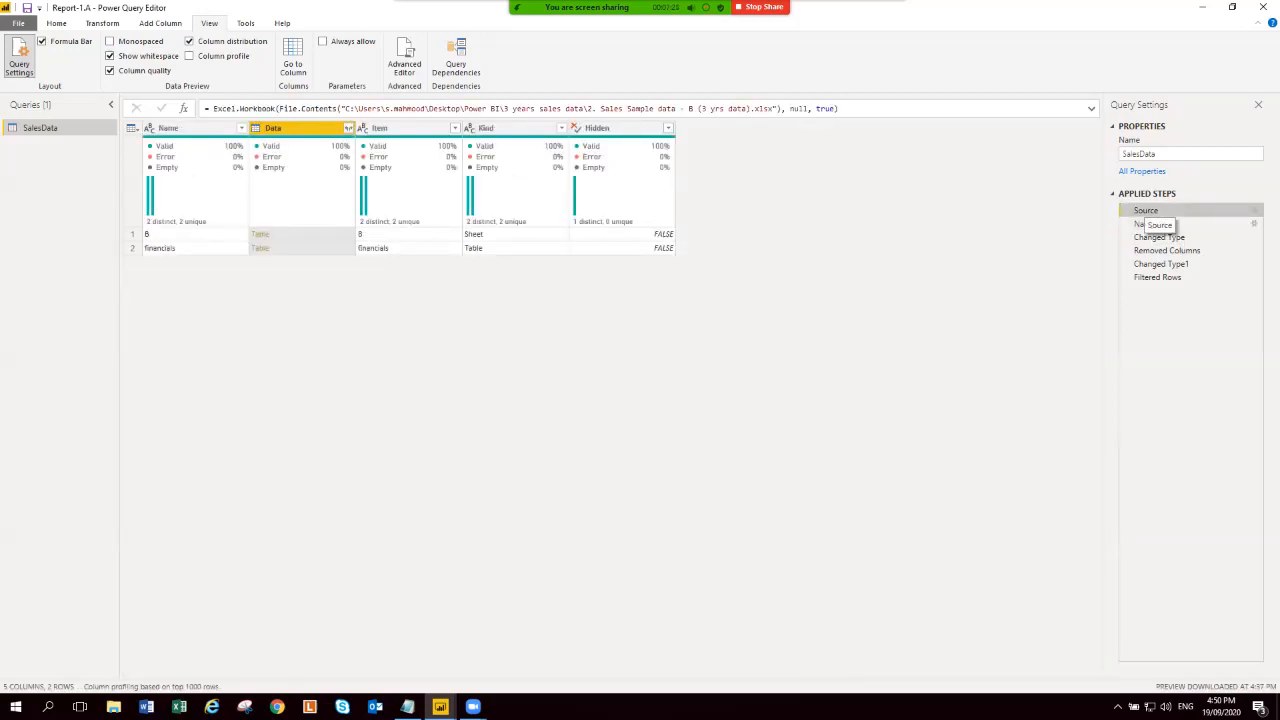
# - Return to the Navigation step and examine its Discount Band, Units Sold, Manufacturing Price and Sale Price columns
pyautogui.click(1148, 225)
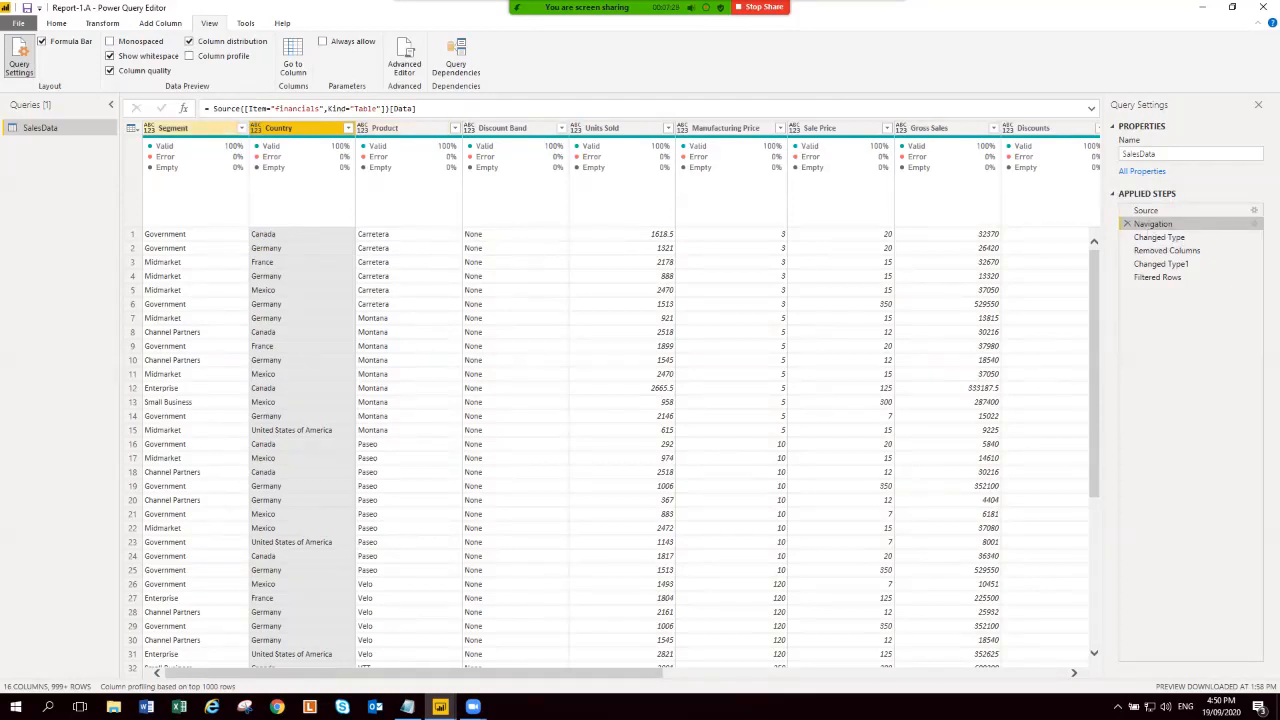
pyautogui.click(503, 128)
pyautogui.click(603, 128)
pyautogui.click(726, 128)
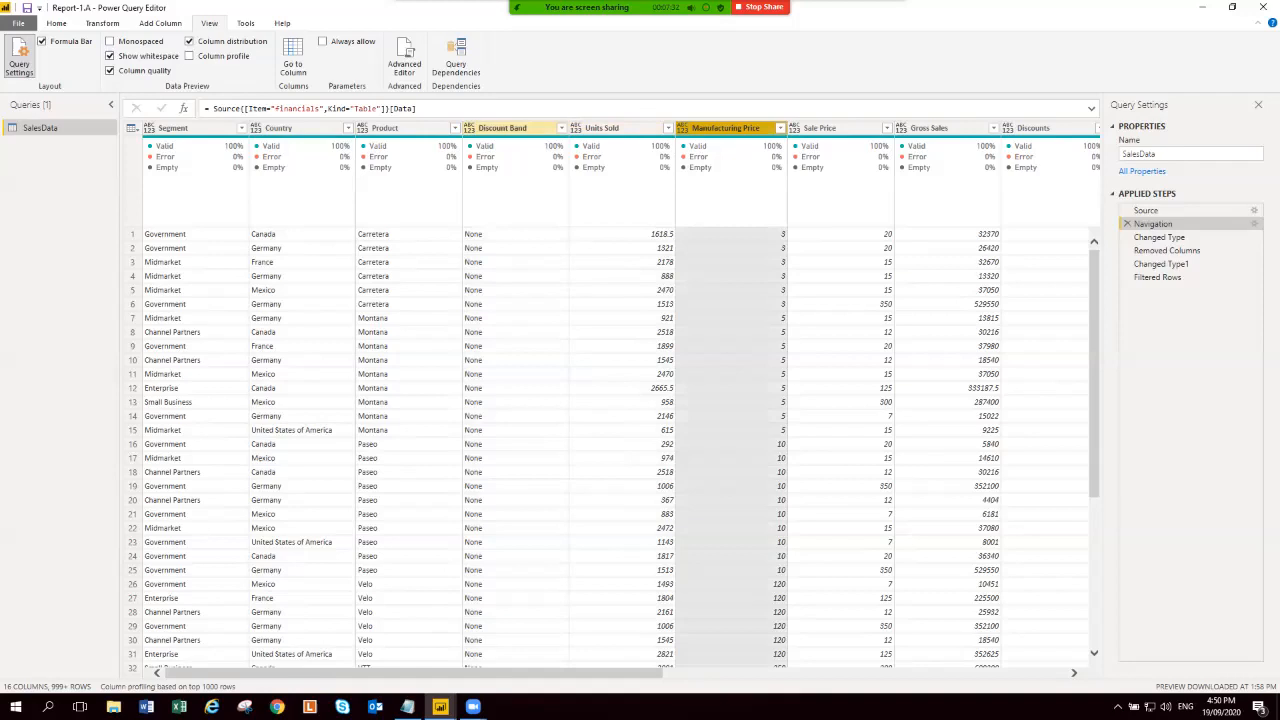
pyautogui.click(503, 128)
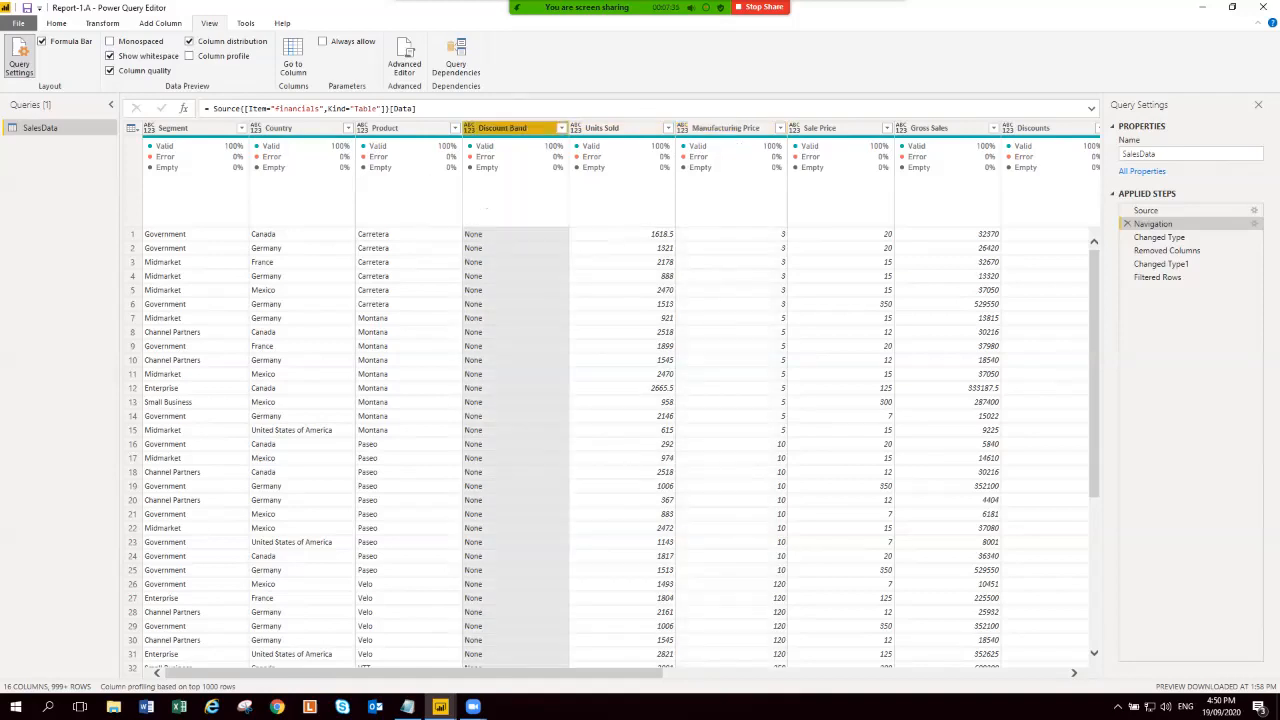
pyautogui.click(603, 128)
pyautogui.click(726, 128)
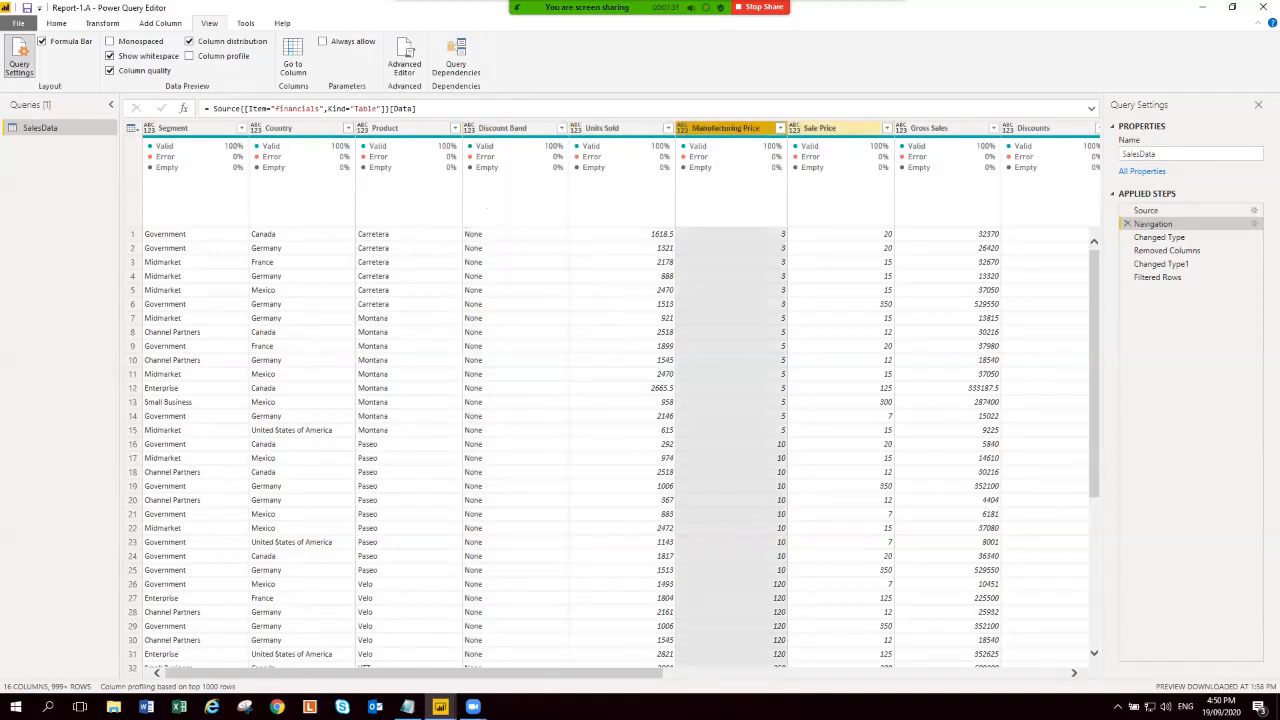
pyautogui.click(820, 128)
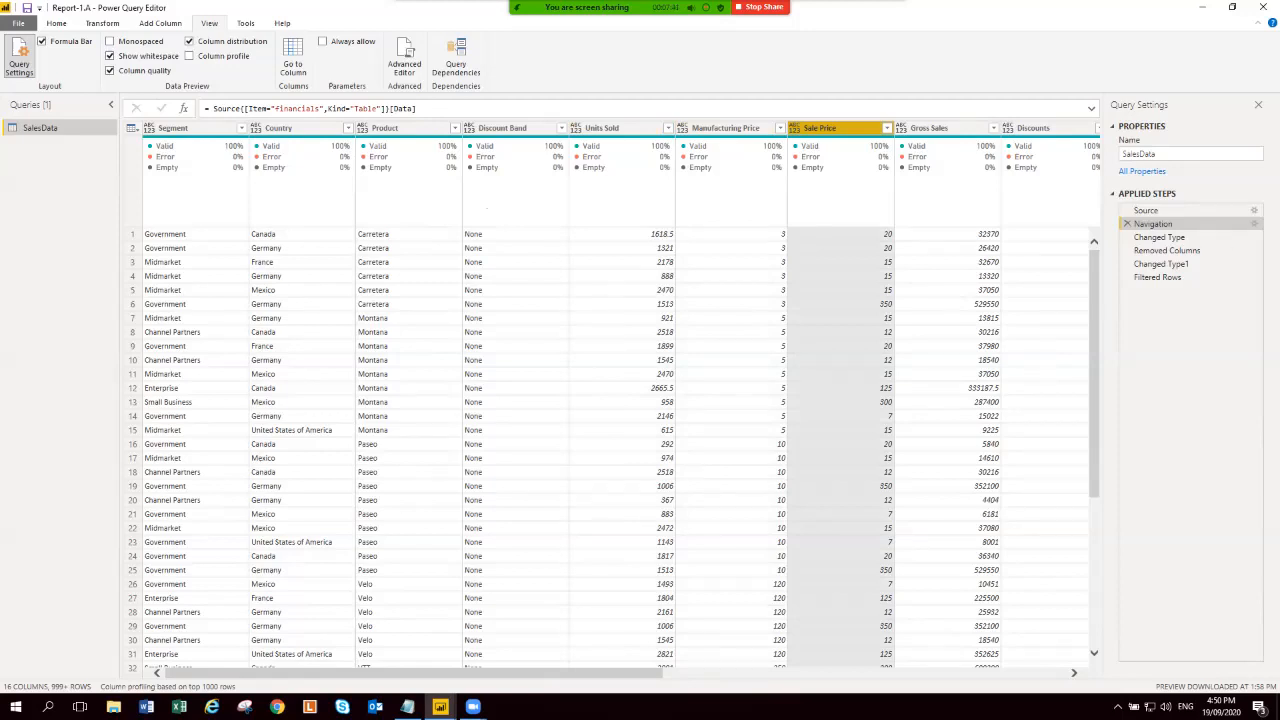
# - Go back to the Filtered Rows step and review its columns from Segment to Profit
pyautogui.click(1157, 278)
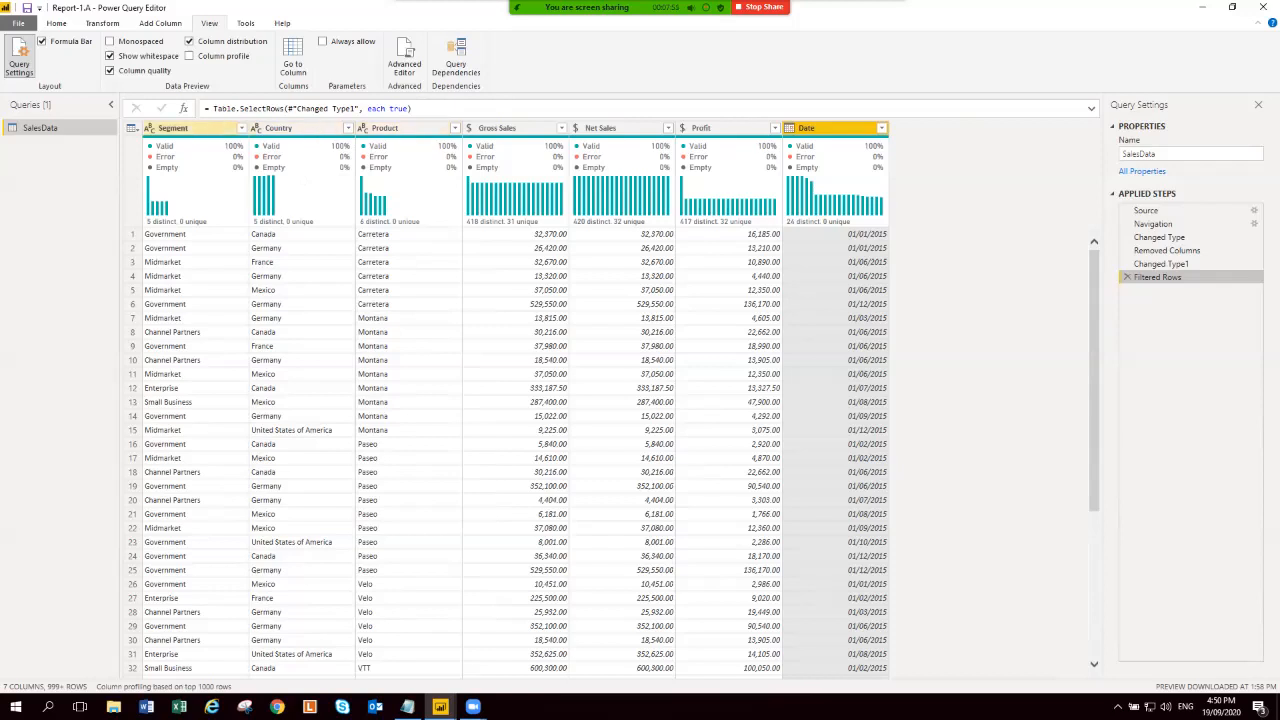
pyautogui.click(185, 128)
pyautogui.click(290, 128)
pyautogui.click(185, 128)
pyautogui.click(290, 128)
pyautogui.click(396, 128)
pyautogui.click(510, 128)
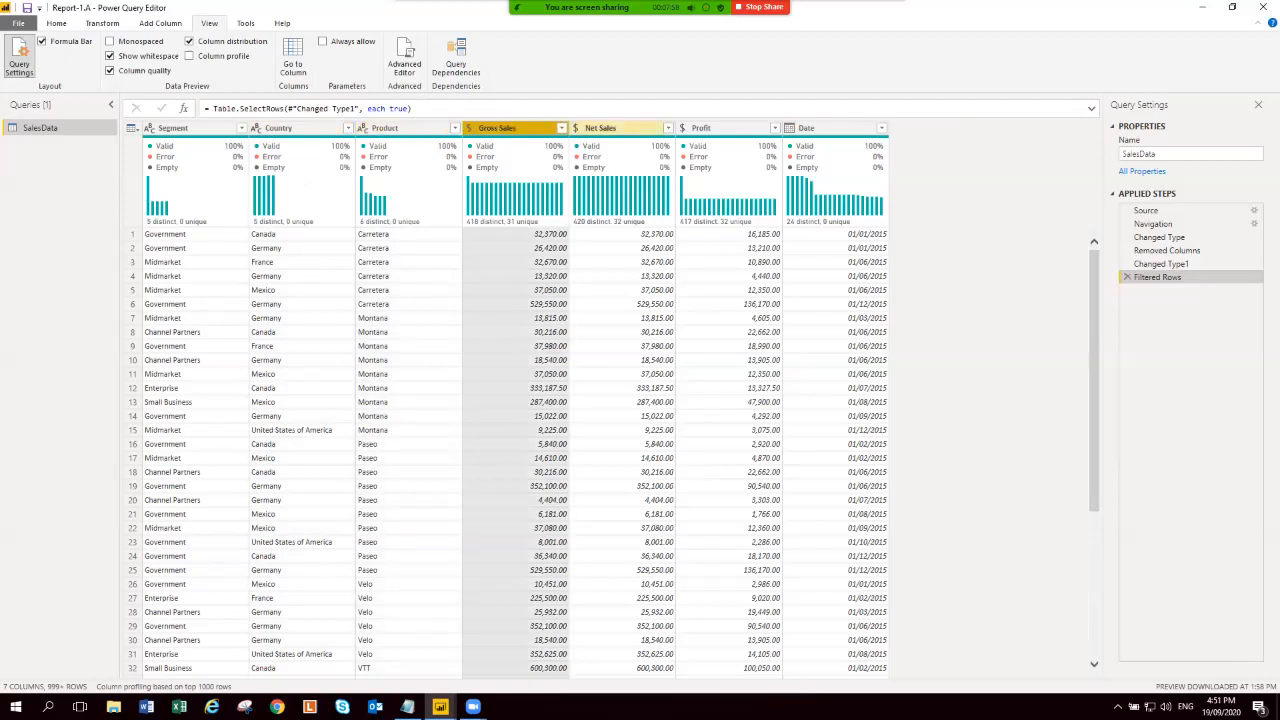
pyautogui.click(615, 128)
pyautogui.click(722, 128)
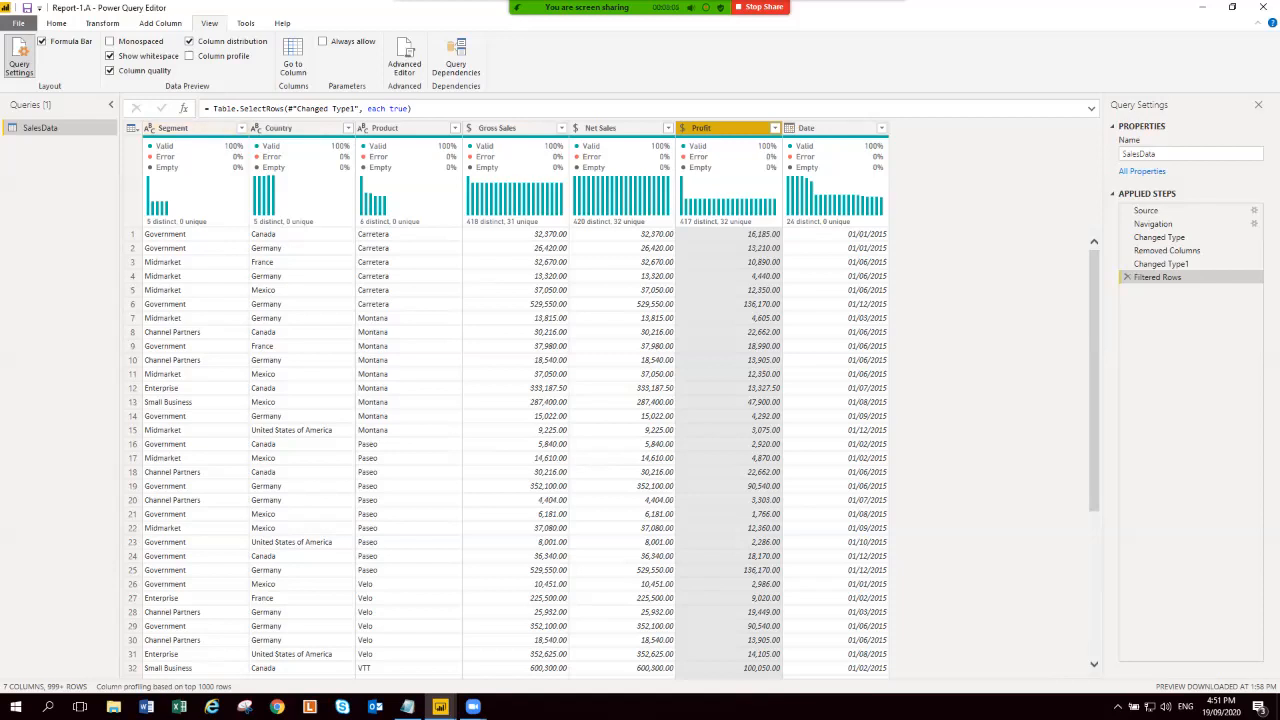
# - Duplicate the Segment column and delete that duplication from the query's applied steps
pyautogui.click(56, 23)
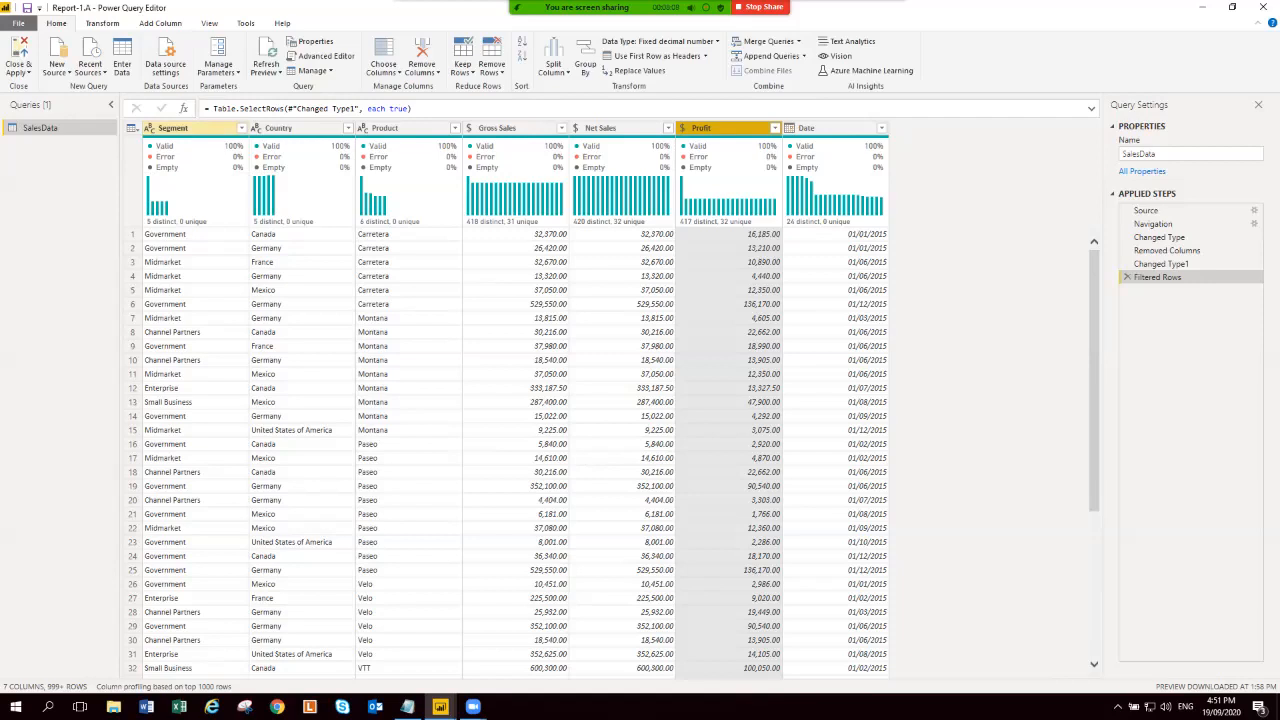
pyautogui.rightClick(196, 129)
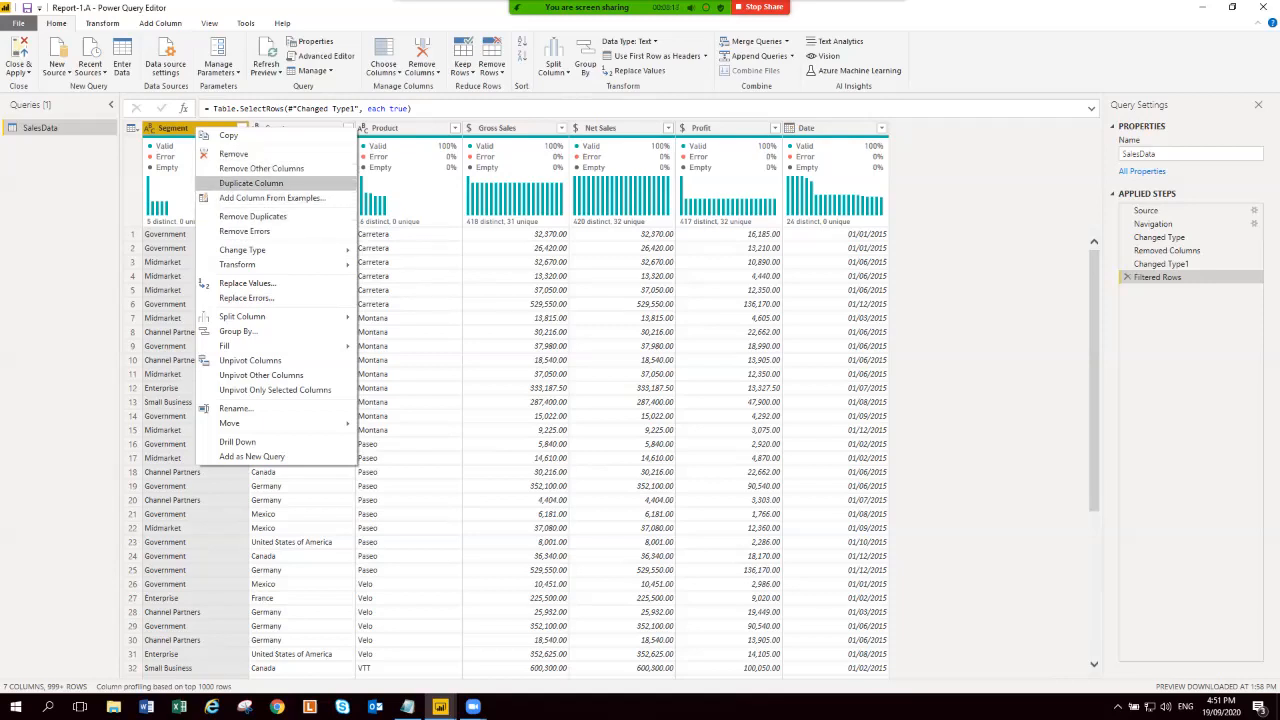
pyautogui.click(251, 183)
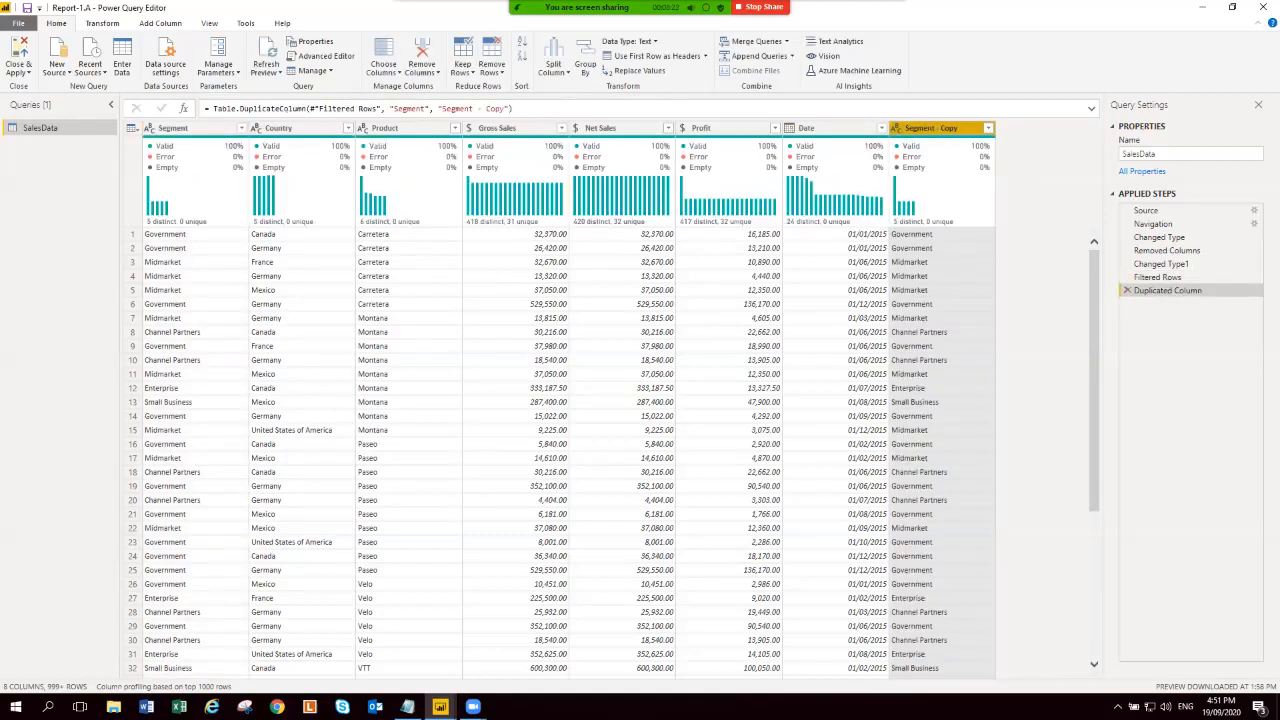
pyautogui.click(1127, 290)
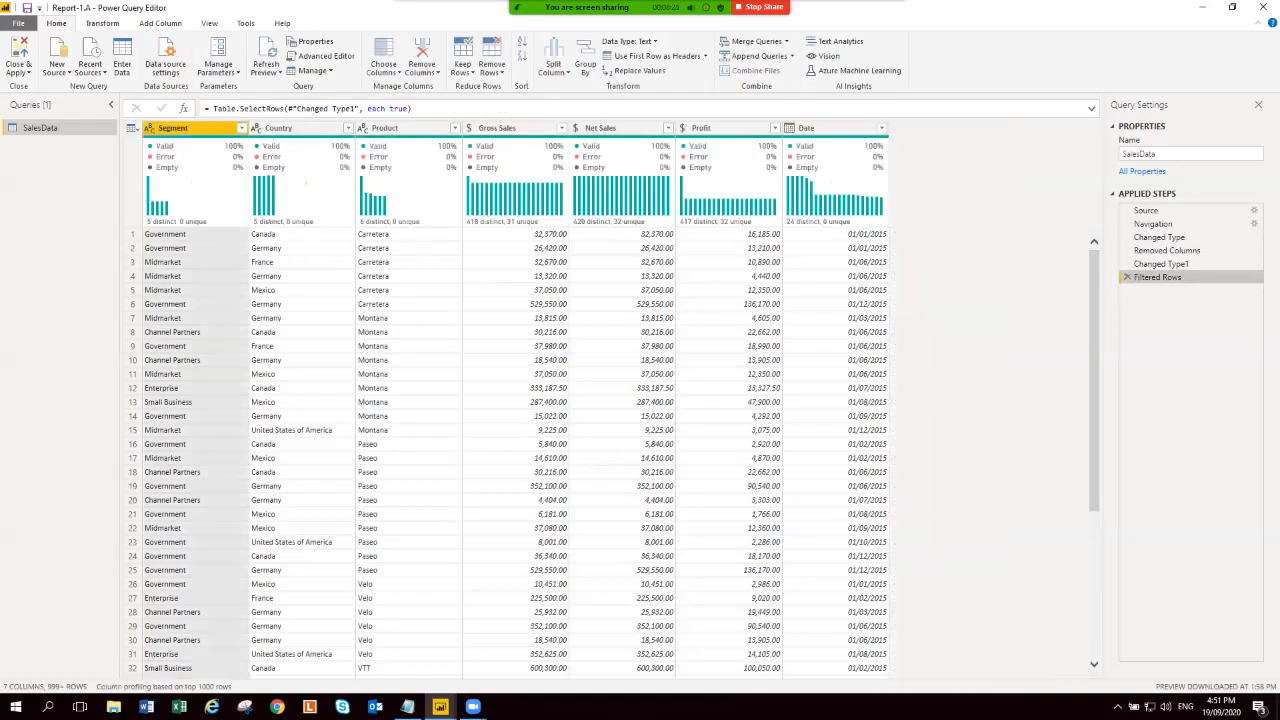
# - Look over the operations available for the Country column, such as Split Column and Replace Values, without applying any
pyautogui.rightClick(291, 128)
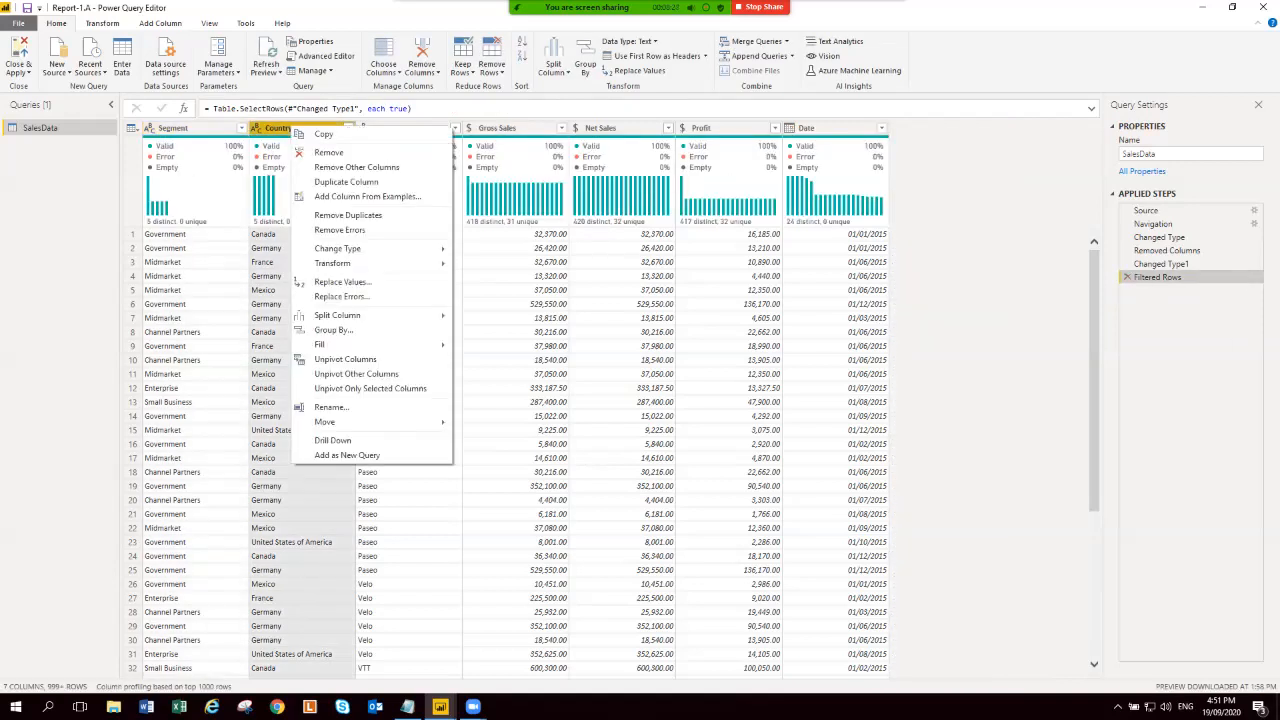
pyautogui.moveTo(337, 315)
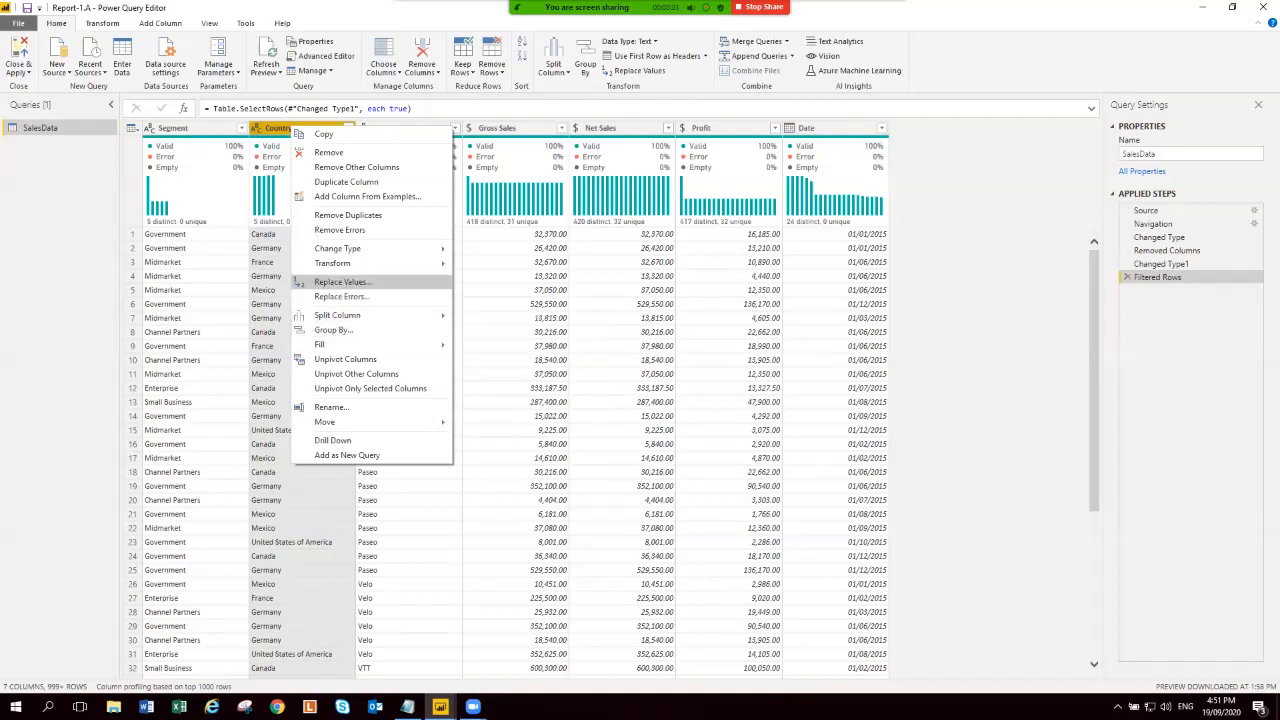
pyautogui.click(190, 128)
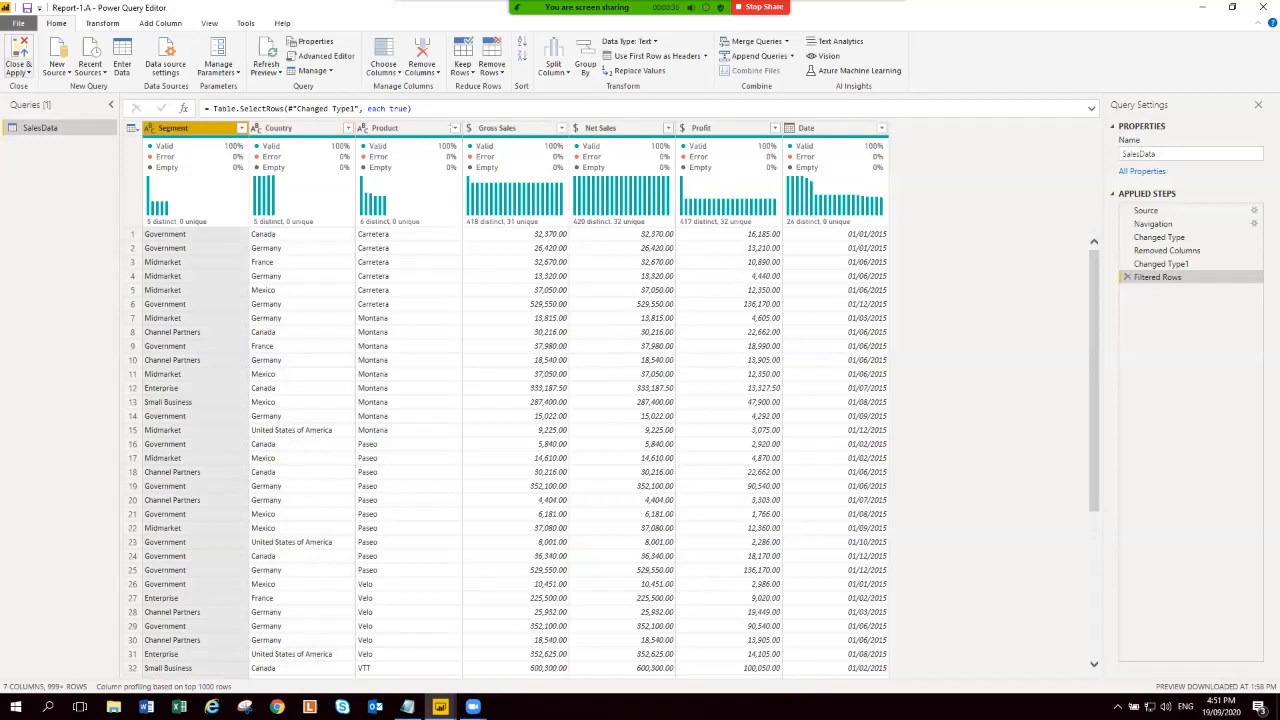
# - Close Power Query Editor with its pending changes applied, and expand the visualization options in the report
pyautogui.click(18, 70)
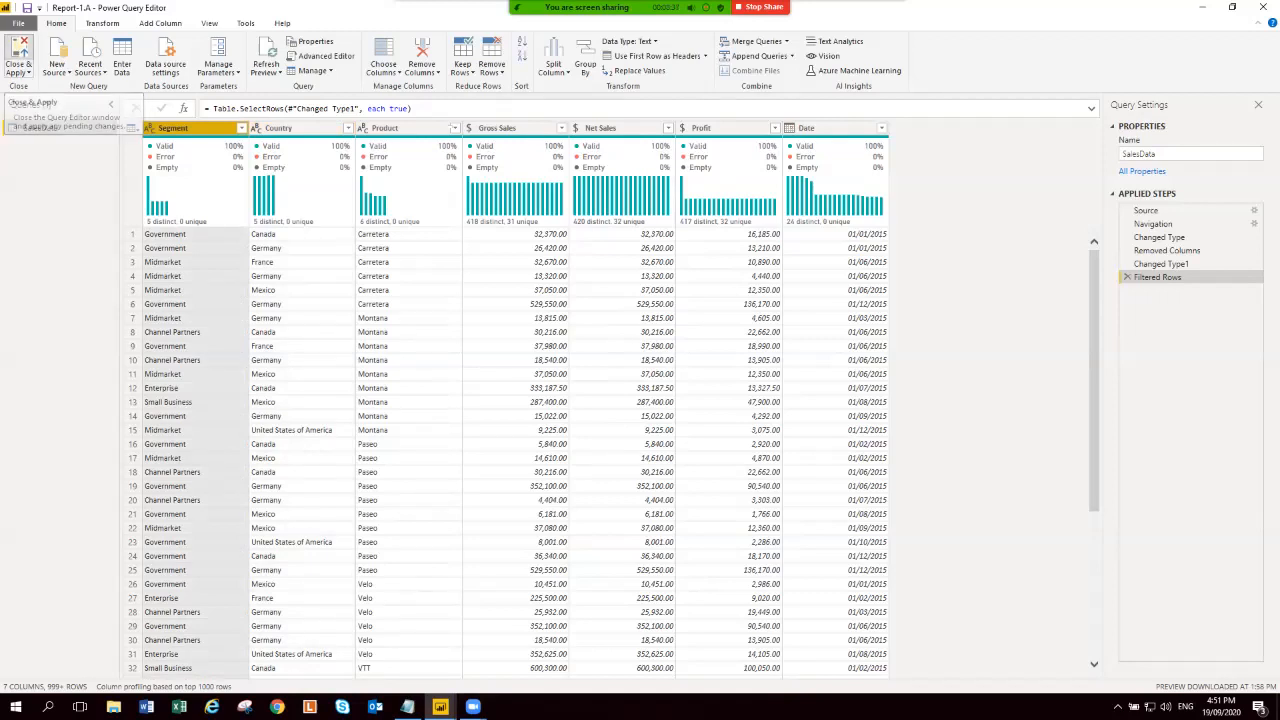
pyautogui.click(40, 110)
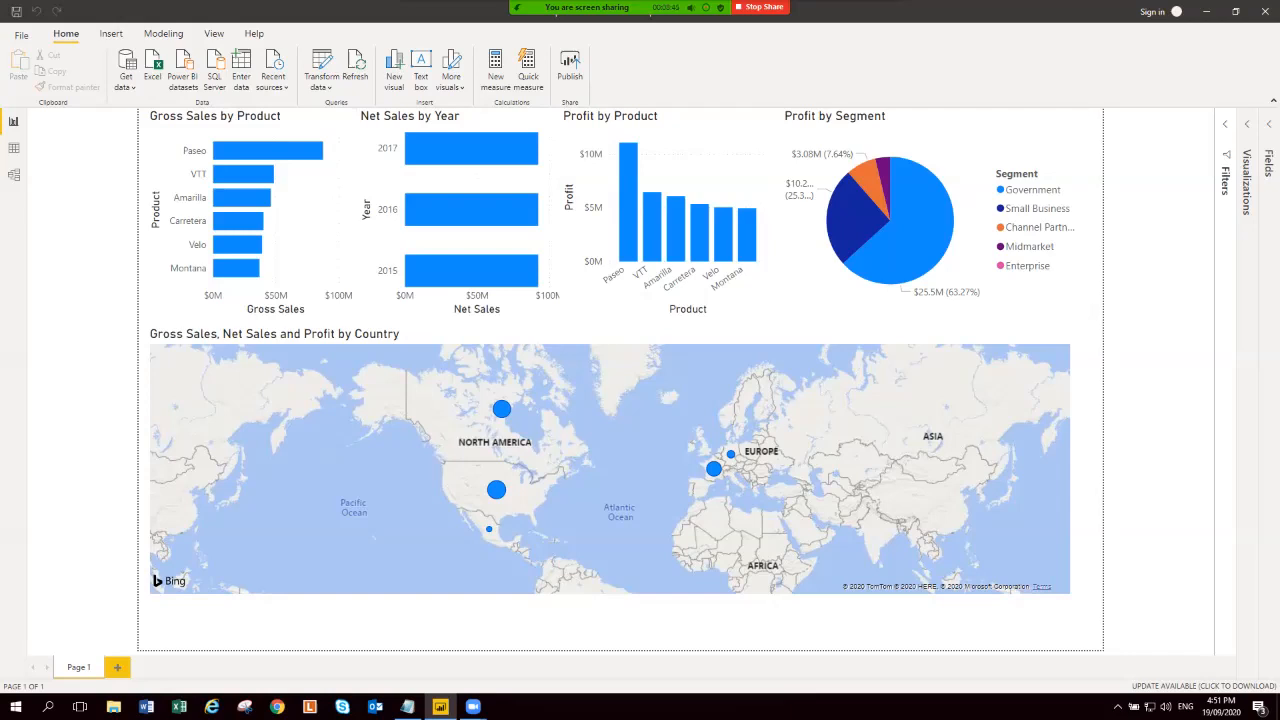
pyautogui.click(1247, 125)
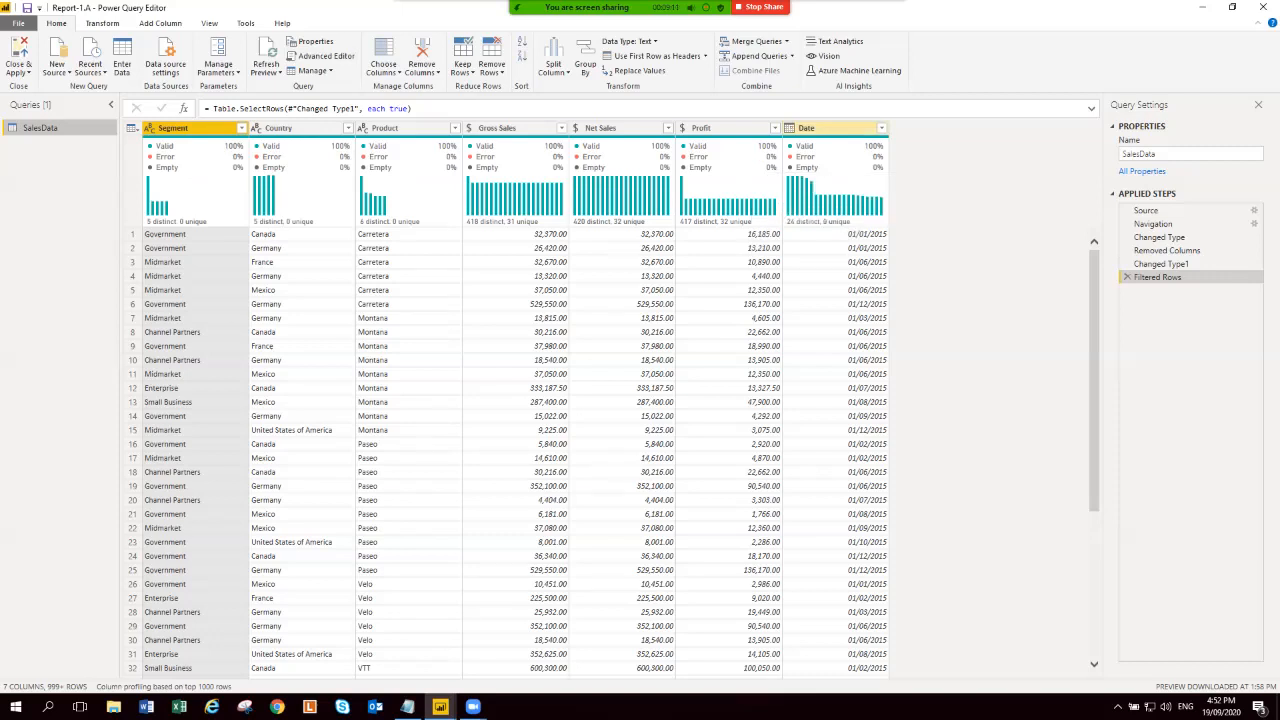
# - Load the Date column's complete filter list, review its dates, and accept it with all values selected
pyautogui.click(881, 128)
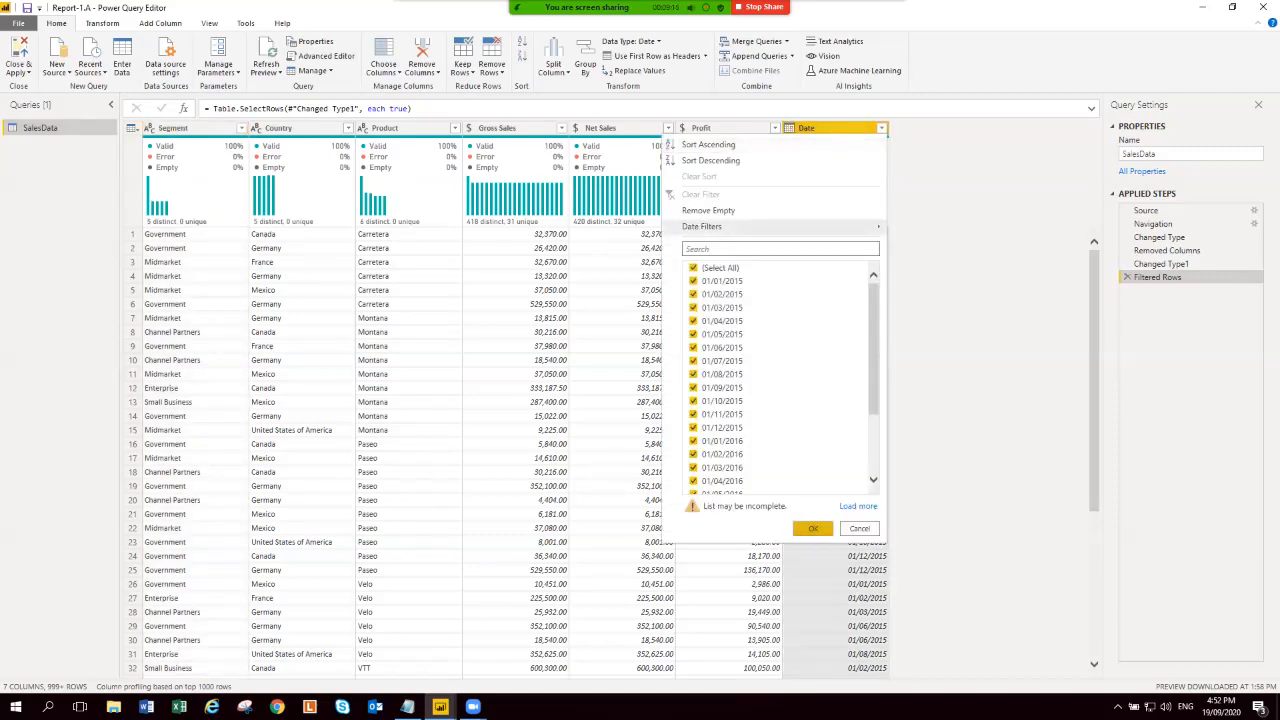
pyautogui.click(858, 506)
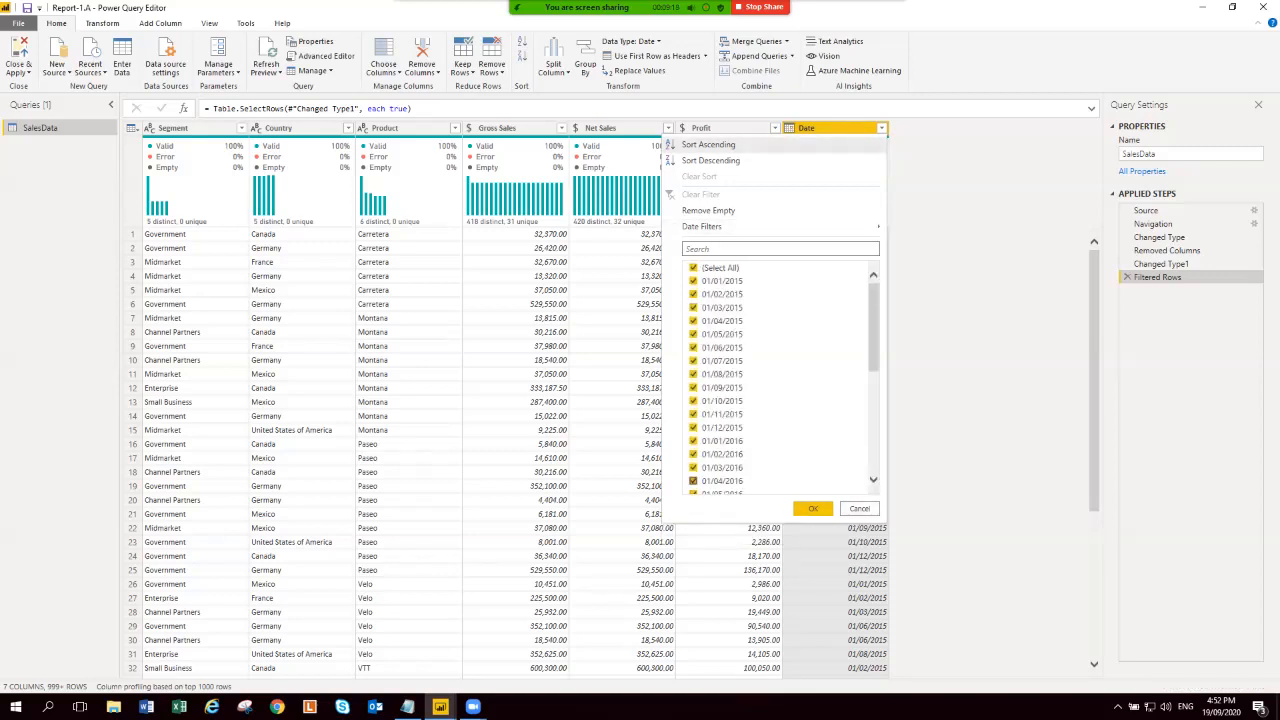
pyautogui.scroll(-5, 693, 475)
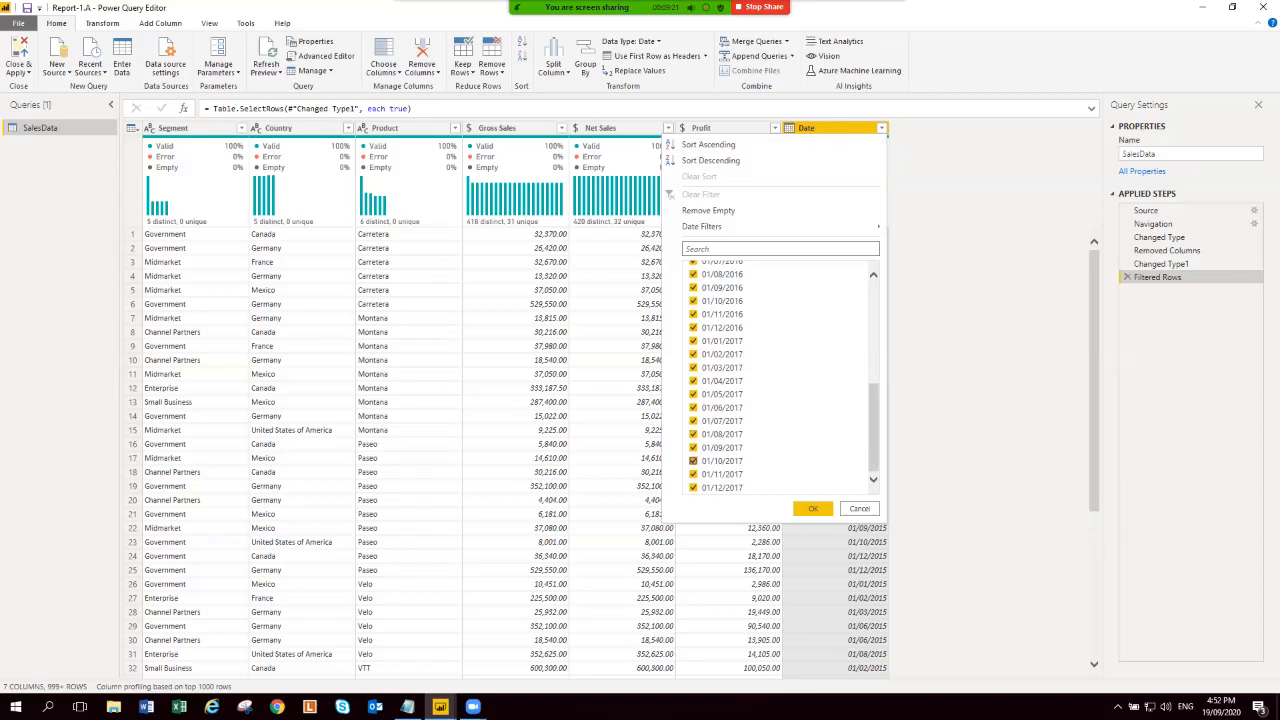
pyautogui.click(813, 508)
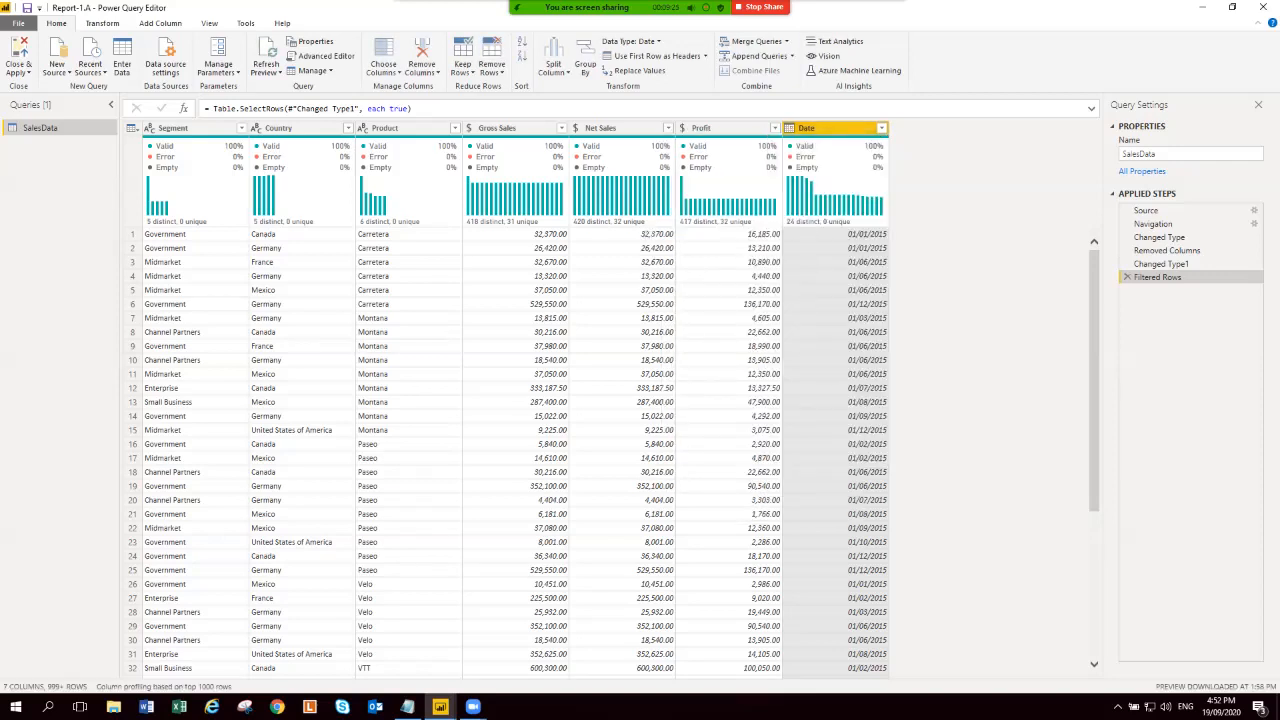
# - Minimize the Power BI windows and open the Excel workbook 2. Sales Sample data - B (3 yrs data) from Power BI's 3 years sales data folder
pyautogui.moveTo(505, 212)
pyautogui.click(1202, 7)
pyautogui.click(1207, 11)
pyautogui.click(886, 14)
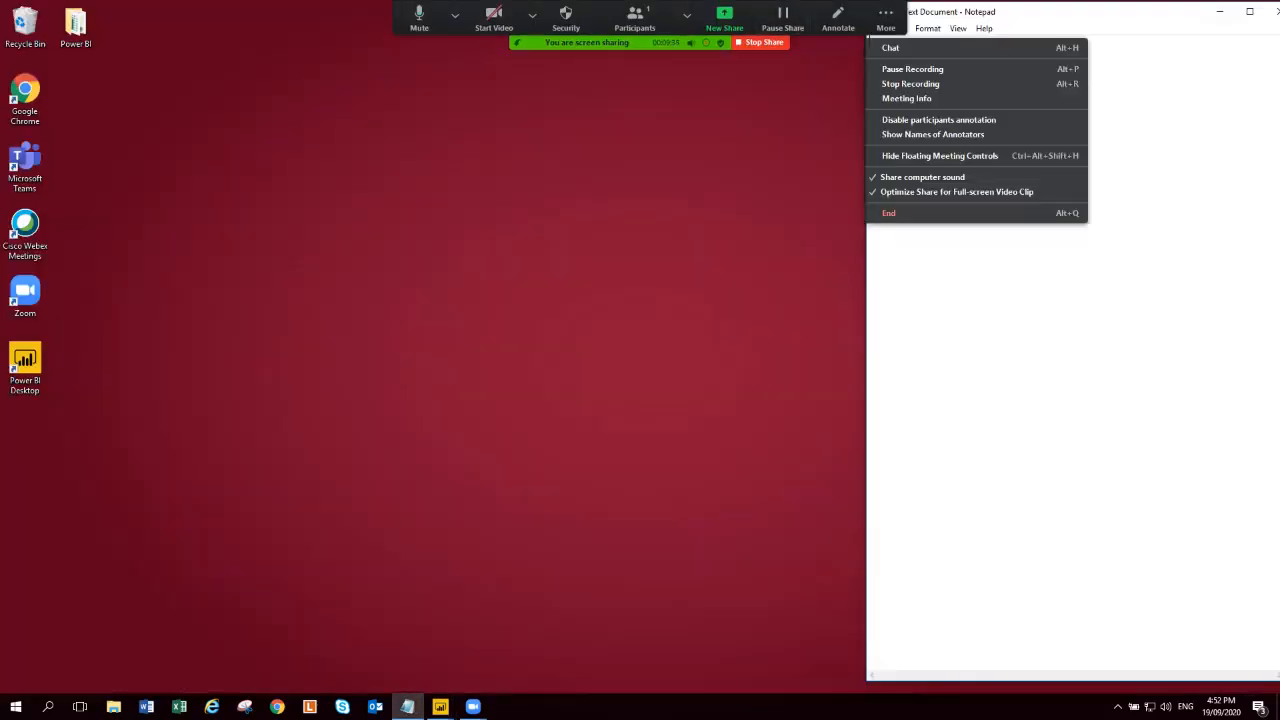
pyautogui.click(914, 84)
pyautogui.doubleClick(75, 28)
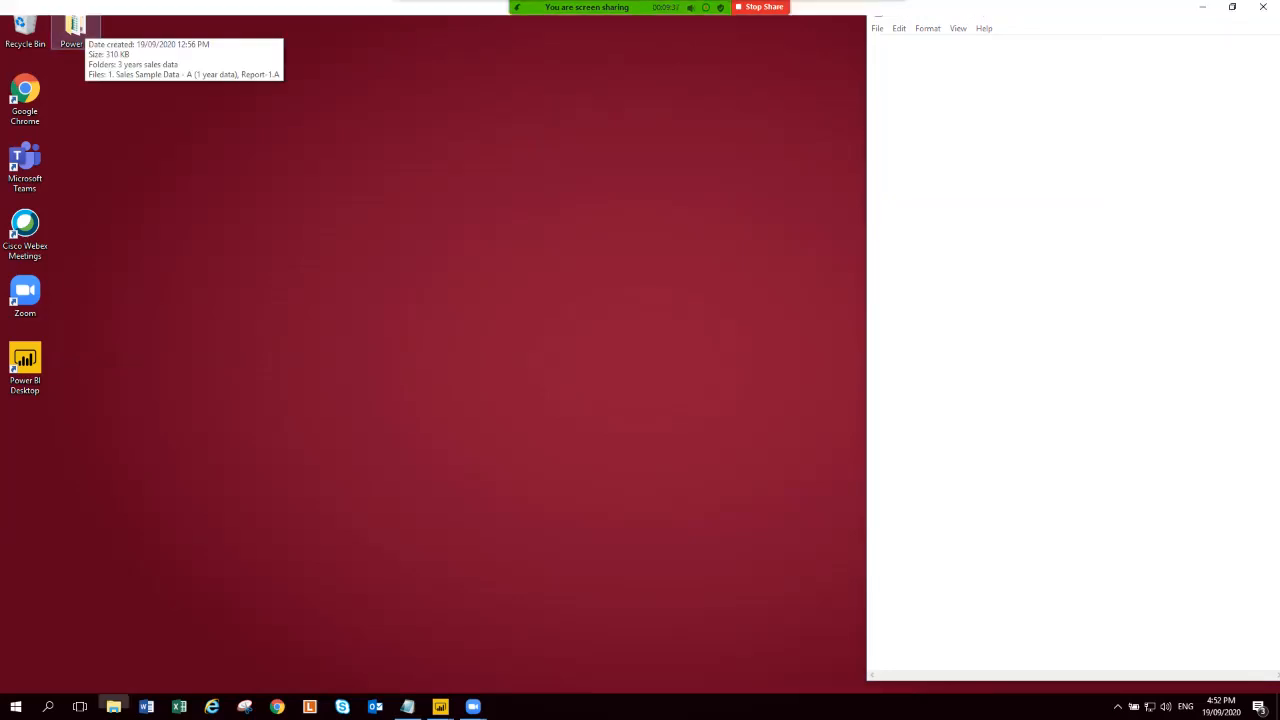
pyautogui.doubleClick(190, 144)
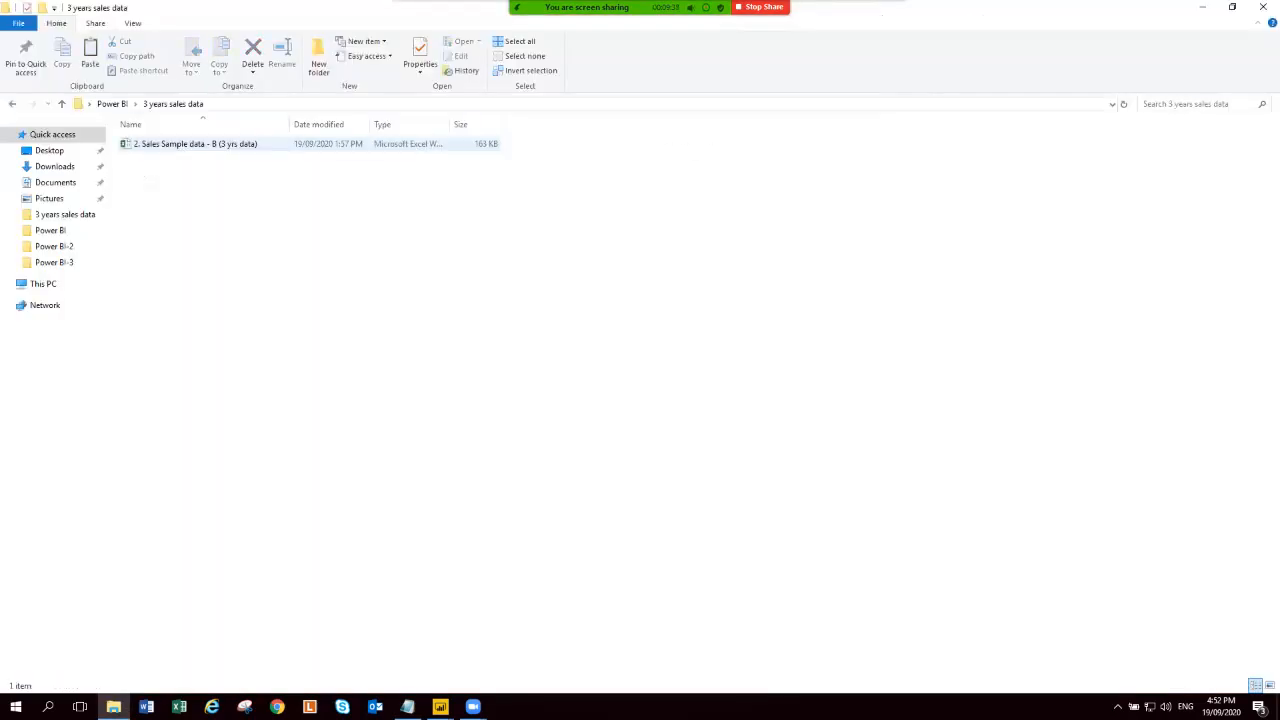
pyautogui.doubleClick(190, 144)
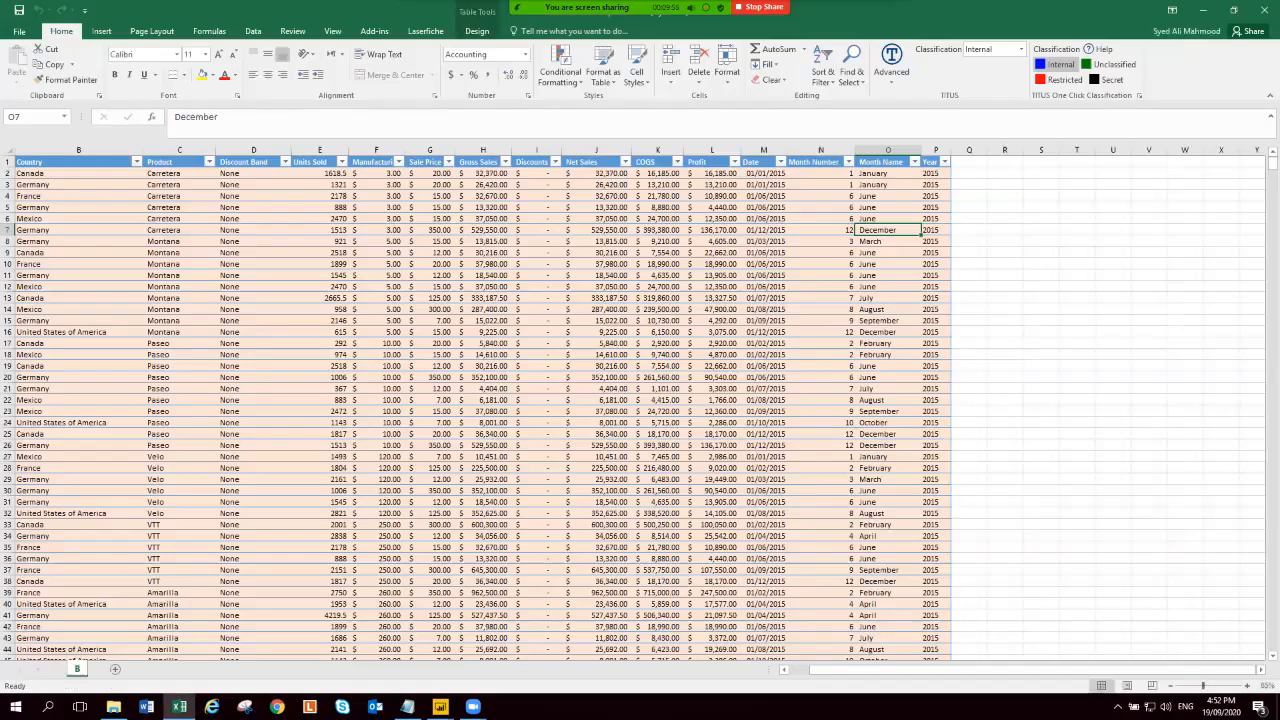
# - Review the source workbook's columns from the month and date fields back to Segment
pyautogui.click(825, 320)
pyautogui.click(885, 264)
pyautogui.click(825, 264)
pyautogui.press('Left')
pyautogui.press('Left')
pyautogui.press('Left')
pyautogui.press('Left')
pyautogui.press('Left')
pyautogui.press('Left')
pyautogui.press('Left')
pyautogui.press('Left')
pyautogui.press('Left')
pyautogui.press('Left')
pyautogui.press('Left')
pyautogui.press('Left')
pyautogui.press('Left')
# - Examine the source workbook's records through 2015 and 2016 to find where the 2017 records begin
pyautogui.press('pagedown')
pyautogui.press('pagedown')
pyautogui.press('pagedown')
pyautogui.press('pagedown')
pyautogui.press('pagedown')
pyautogui.press('pagedown')
pyautogui.press('pagedown')
pyautogui.press('pagedown')
pyautogui.press('pagedown')
pyautogui.press('pagedown')
pyautogui.press('pagedown')
pyautogui.press('pagedown')
pyautogui.press('pagedown')
pyautogui.scroll(20, 640, 400)
pyautogui.scroll(-2, 640, 400)
pyautogui.press('pagedown')
pyautogui.press('pagedown')
pyautogui.press('pagedown')
pyautogui.press('pagedown')
pyautogui.press('pagedown')
pyautogui.press('pagedown')
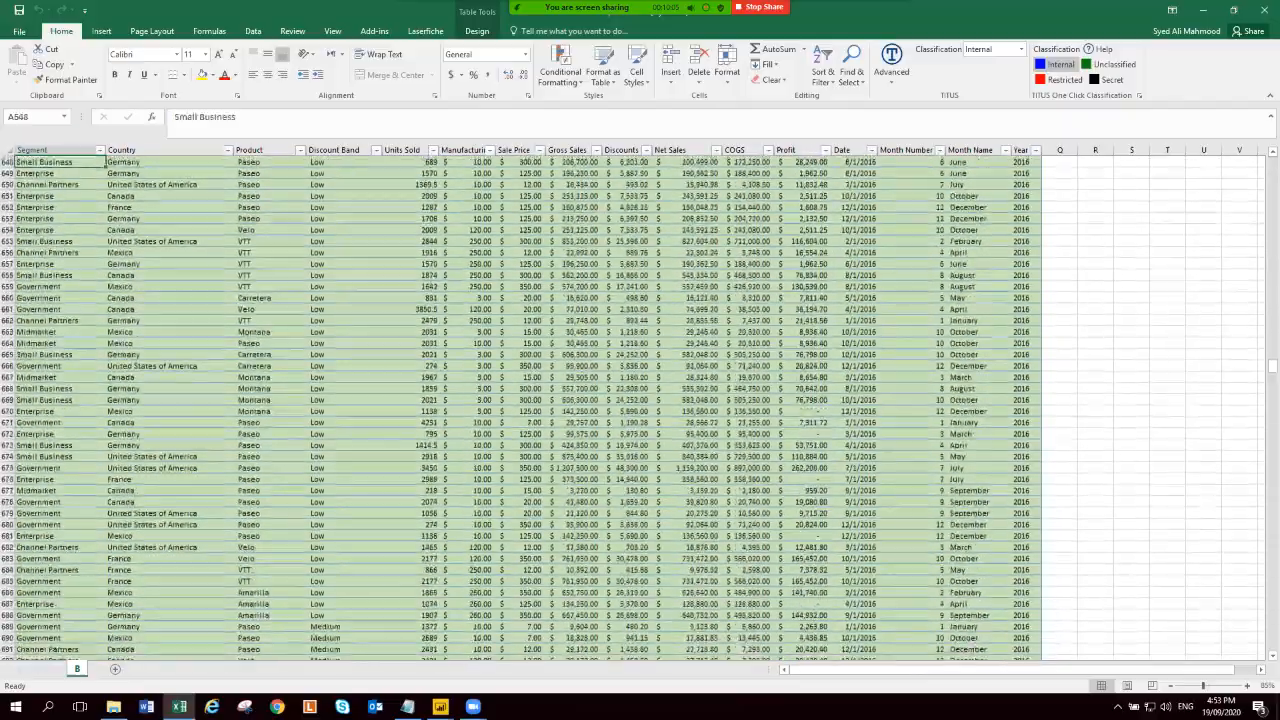
pyautogui.press('pagedown')
pyautogui.press('pagedown')
pyautogui.press('pagedown')
pyautogui.press('pagedown')
pyautogui.press('pagedown')
pyautogui.press('pagedown')
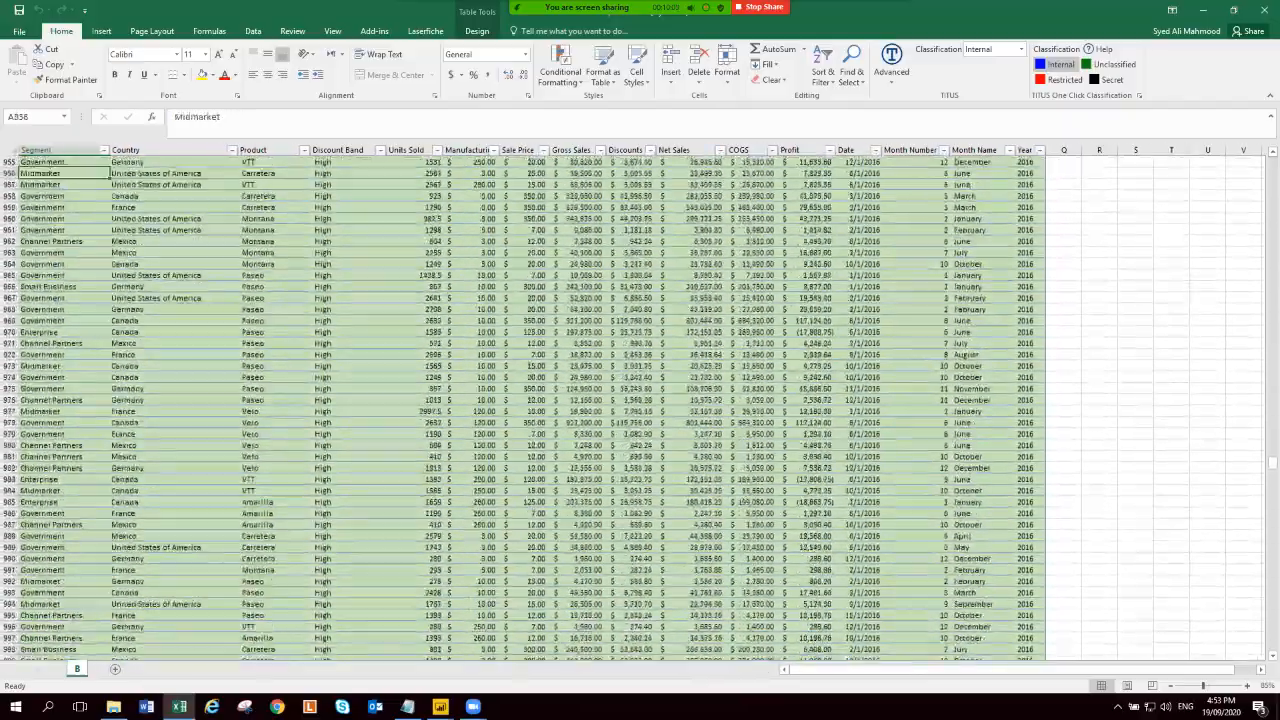
pyautogui.scroll(16, 640, 400)
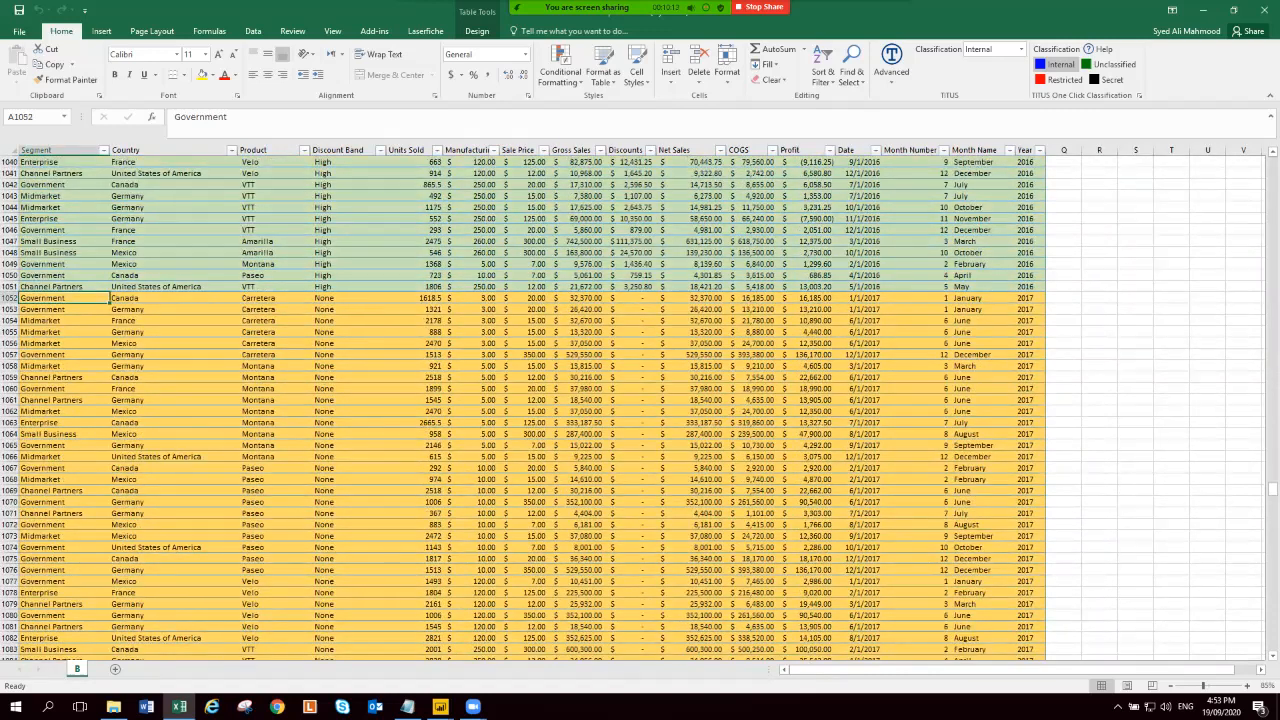
# - Delete all 2017 records as entire rows, from row 1052 to the end of the sales table
pyautogui.press('Right')
pyautogui.press('Left')
pyautogui.hotkey('shift', 'Right')
pyautogui.hotkey('shift', 'Right')
pyautogui.hotkey('shift', 'Right')
pyautogui.hotkey('shift', 'Right')
pyautogui.hotkey('shift', 'Right')
pyautogui.hotkey('shift', 'Right')
pyautogui.hotkey('shift', 'Right')
pyautogui.hotkey('shift', 'Right')
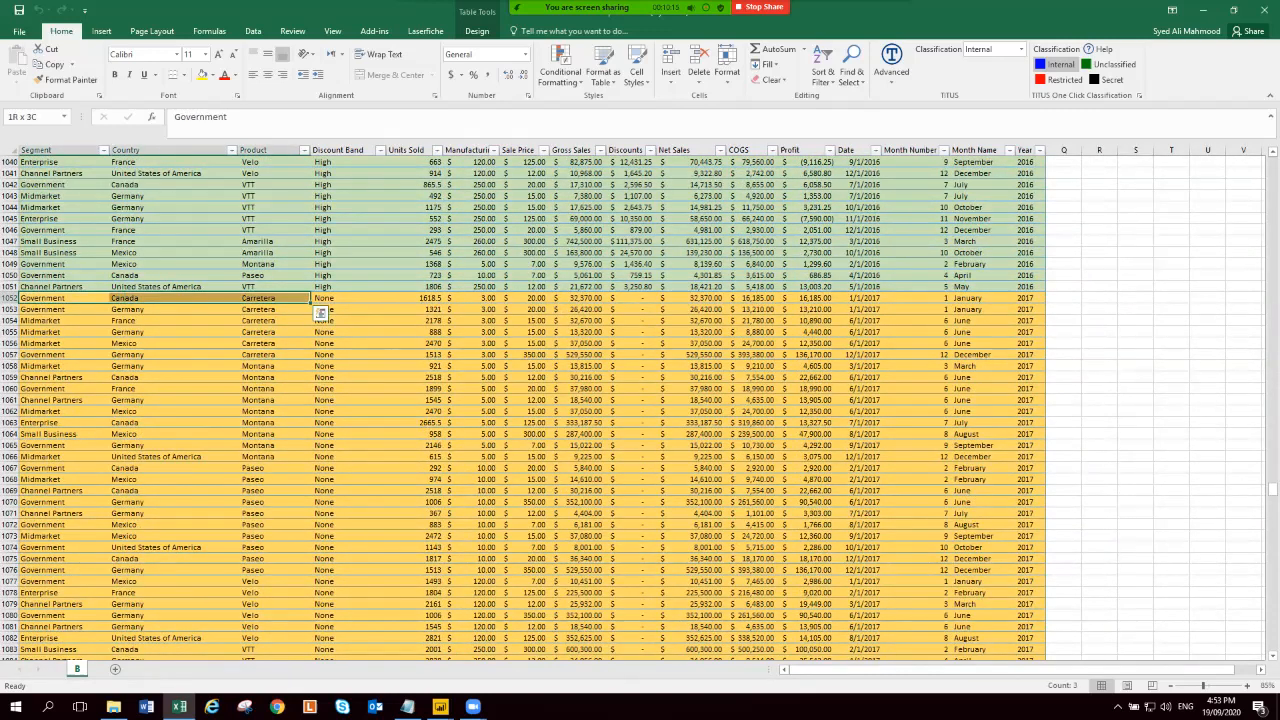
pyautogui.hotkey('shift', 'Right')
pyautogui.hotkey('shift', 'Right')
pyautogui.hotkey('shift', 'Right')
pyautogui.hotkey('shift', 'Right')
pyautogui.hotkey('shift', 'Right')
pyautogui.hotkey('shift', 'Right')
pyautogui.hotkey('shift', 'Right')
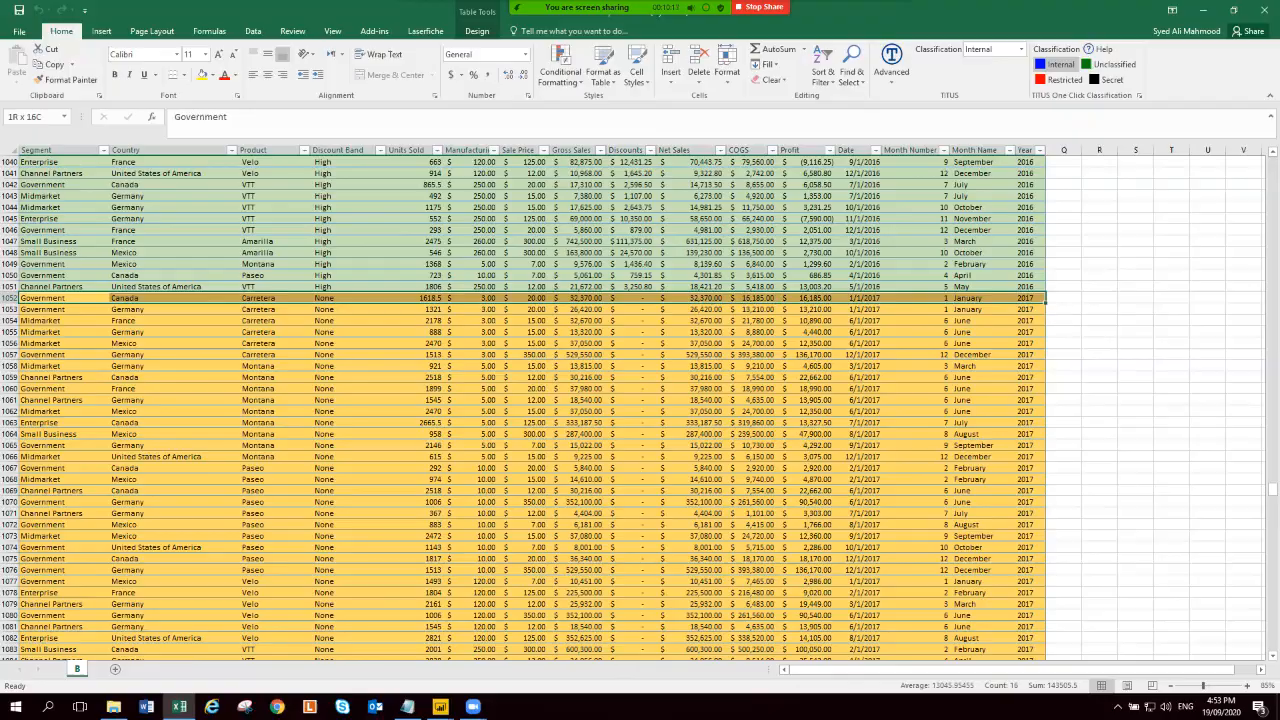
pyautogui.hotkey('shift', 'pagedown')
pyautogui.hotkey('shift', 'pagedown')
pyautogui.hotkey('shift', 'pagedown')
pyautogui.hotkey('shift', 'pagedown')
pyautogui.hotkey('shift', 'pagedown')
pyautogui.hotkey('shift', 'pagedown')
pyautogui.hotkey('shift', 'pagedown')
pyautogui.hotkey('shift', 'pagedown')
pyautogui.hotkey('shift', 'pagedown')
pyautogui.hotkey('shift', 'pagedown')
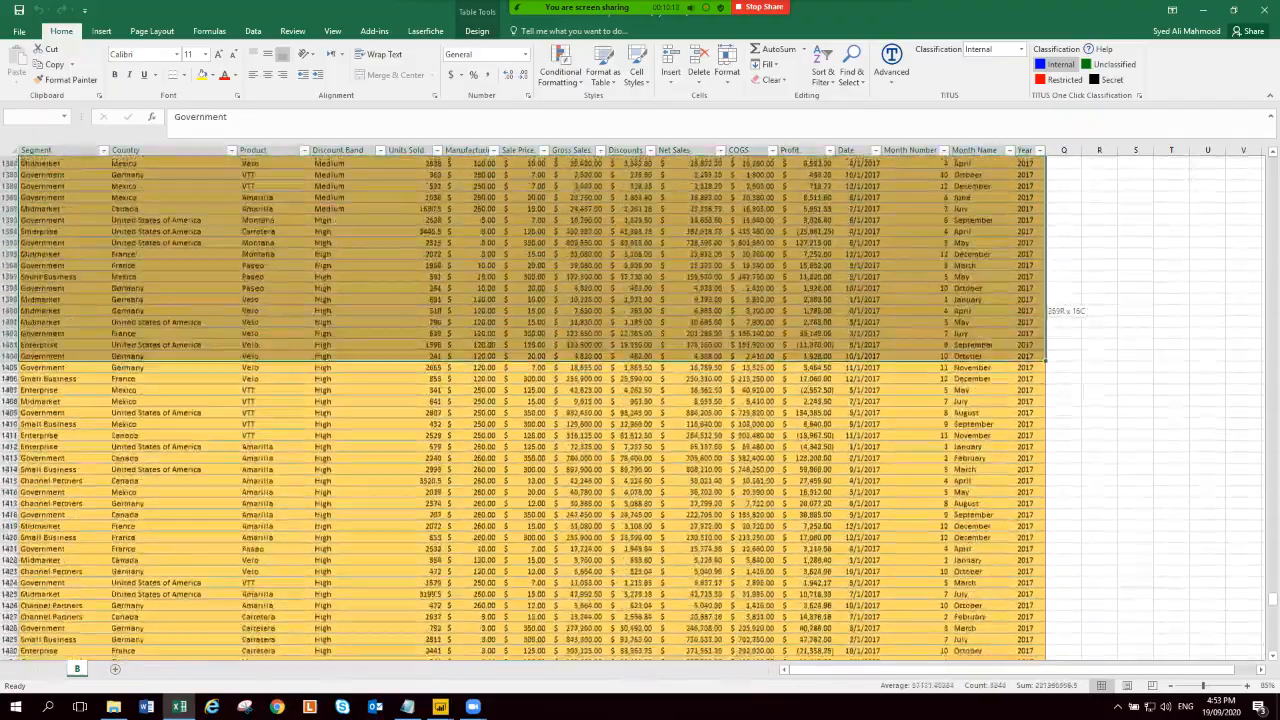
pyautogui.hotkey('shift', 'pagedown')
pyautogui.hotkey('shift', 'pagedown')
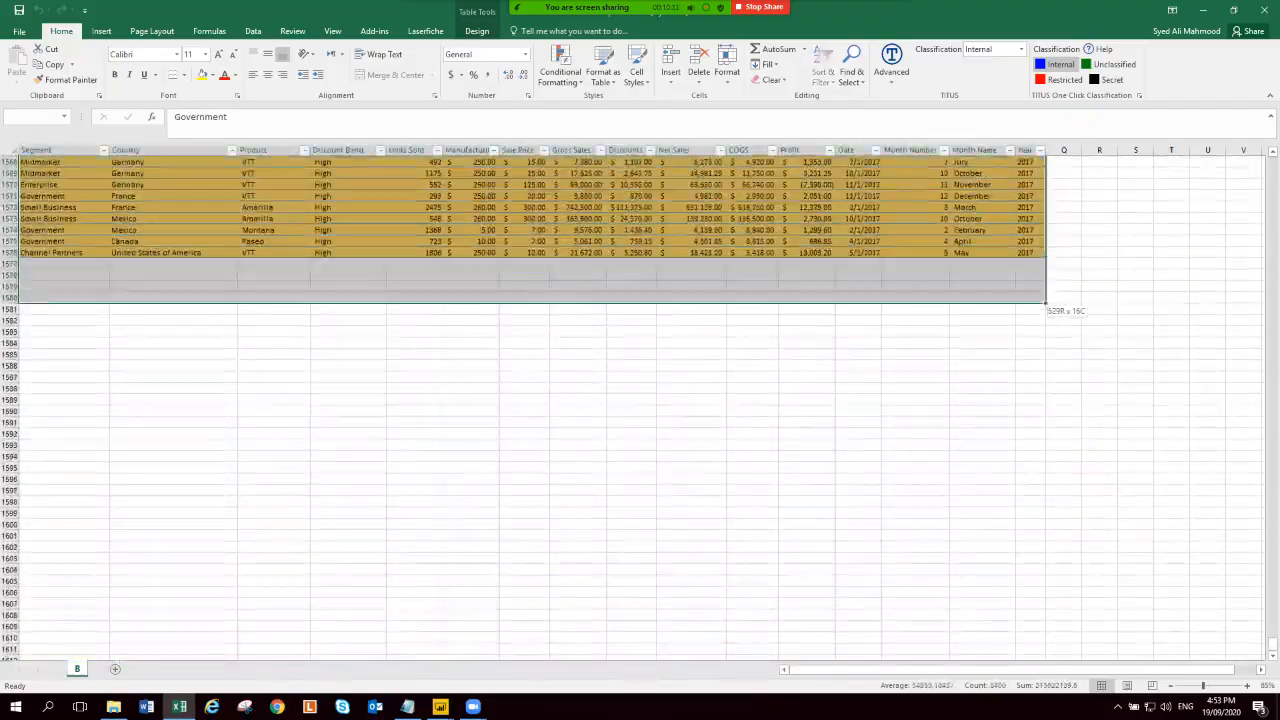
pyautogui.hotkey('ctrl', '-')
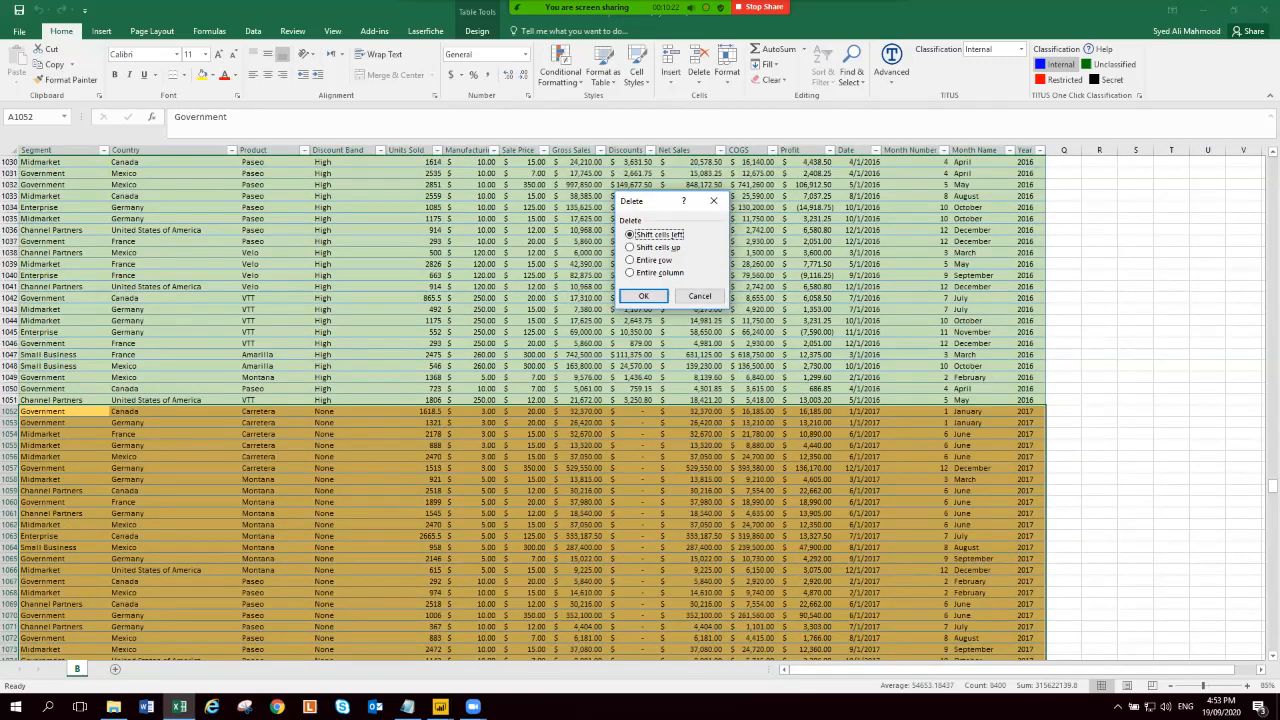
pyautogui.click(645, 260)
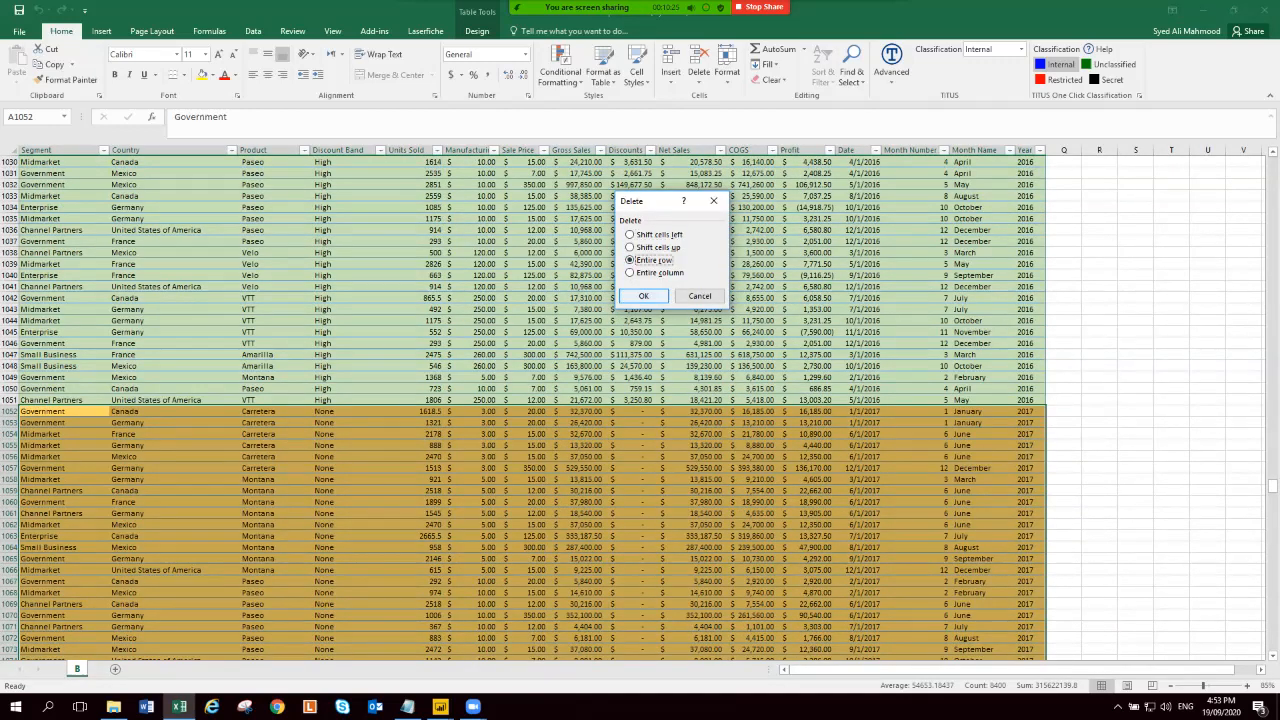
pyautogui.click(643, 296)
pyautogui.click(860, 366)
pyautogui.click(808, 310)
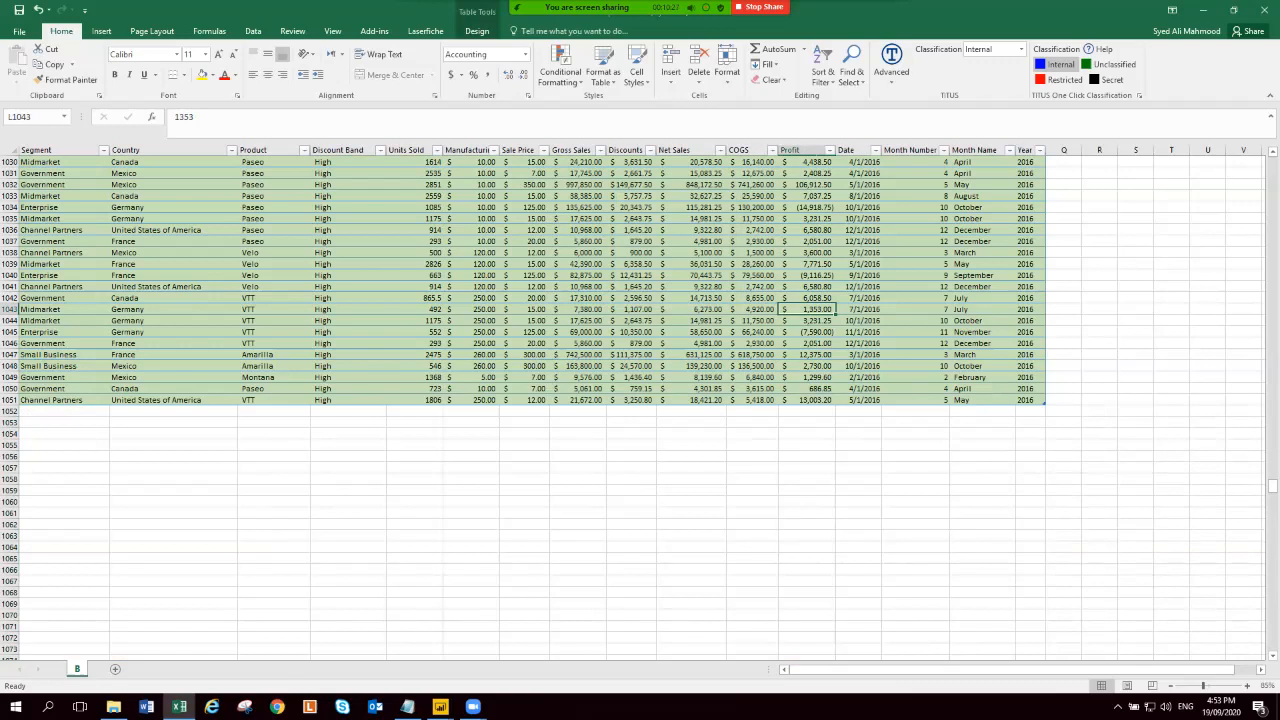
# - Return to the start of the sales table, save the workbook, and close it
pyautogui.hotkey('ctrl', 'Up')
pyautogui.click(19, 10)
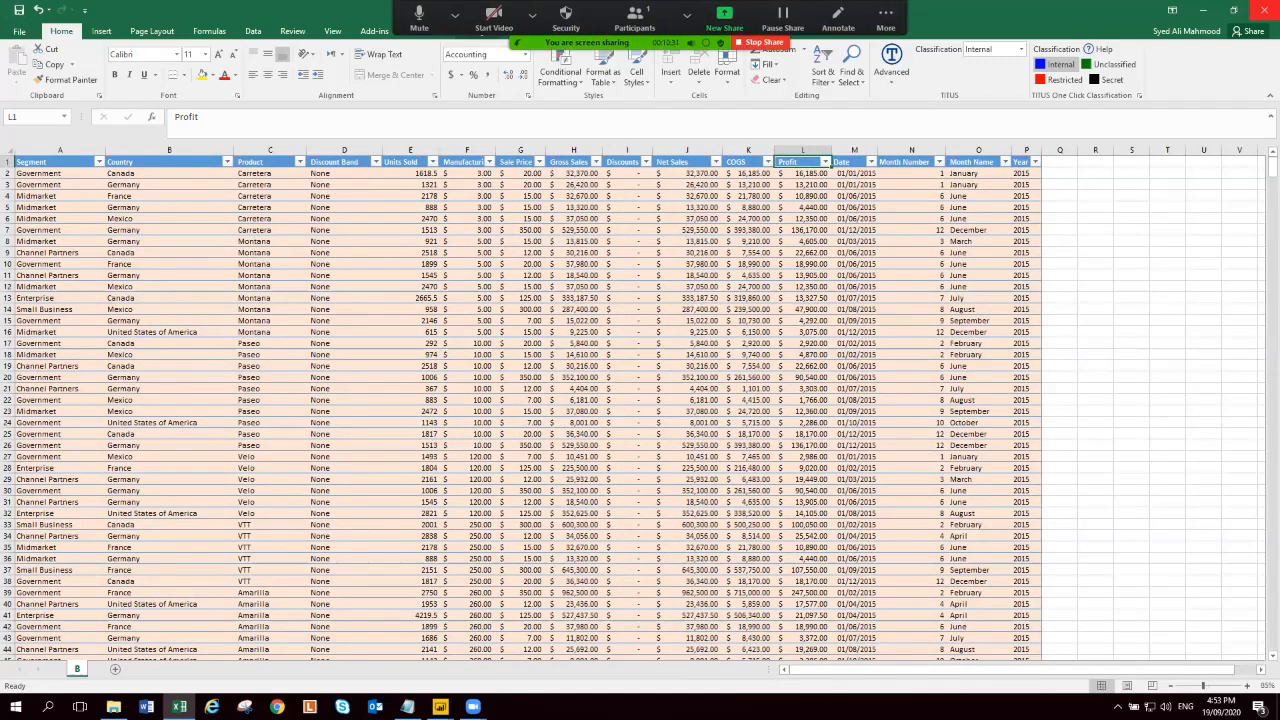
pyautogui.click(1264, 10)
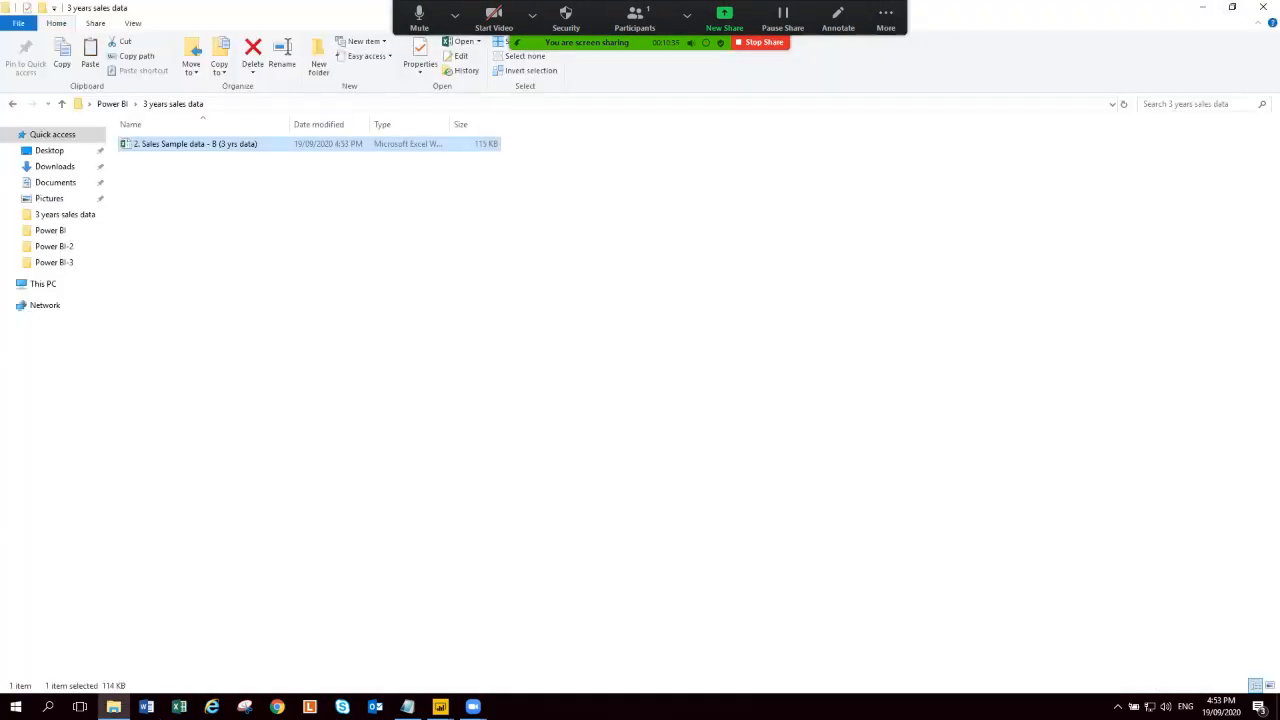
# - Switch to the Power BI report and refresh its data so the charts use the edited workbook
pyautogui.click(440, 706)
pyautogui.click(368, 650)
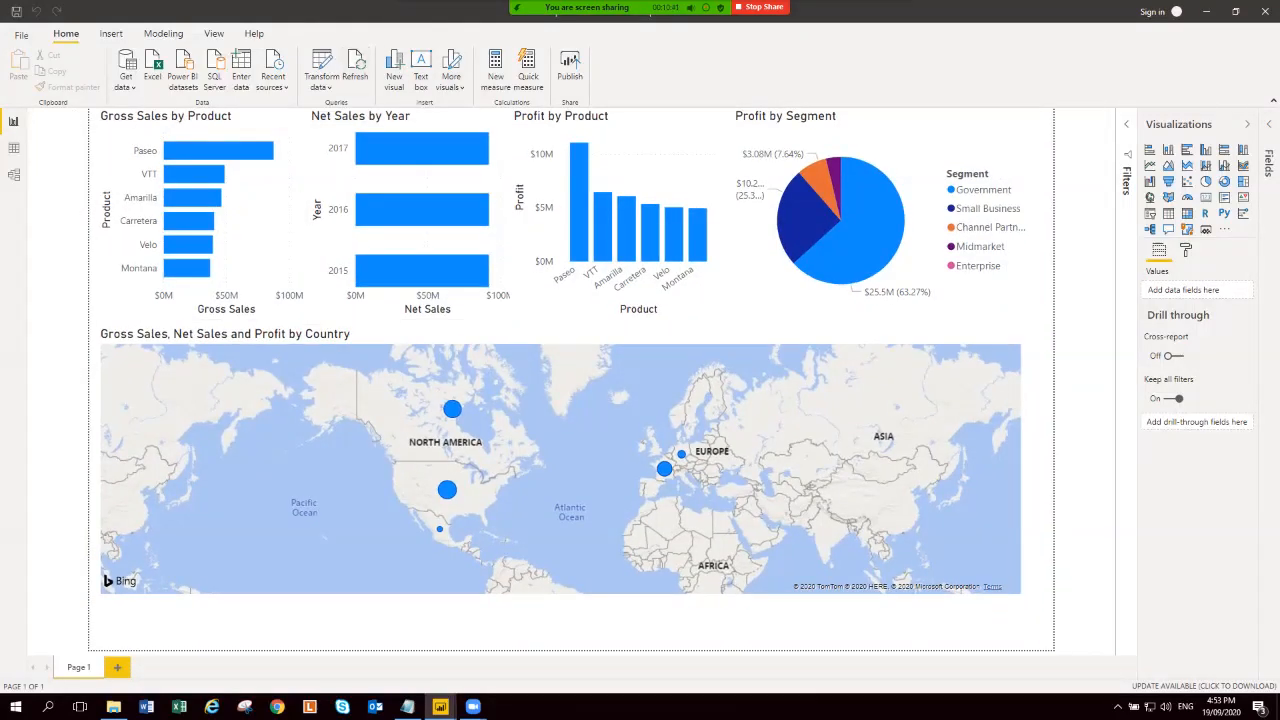
pyautogui.click(355, 75)
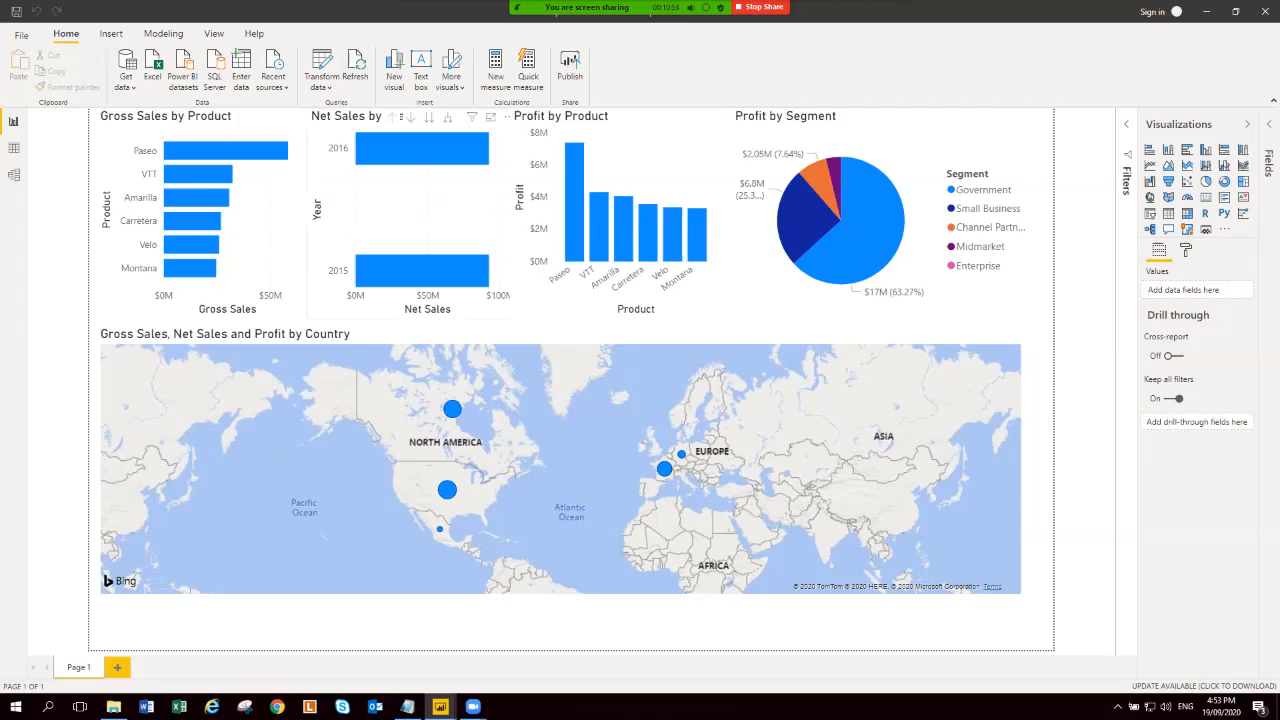
pyautogui.moveTo(380, 270)
pyautogui.moveTo(772, 8)
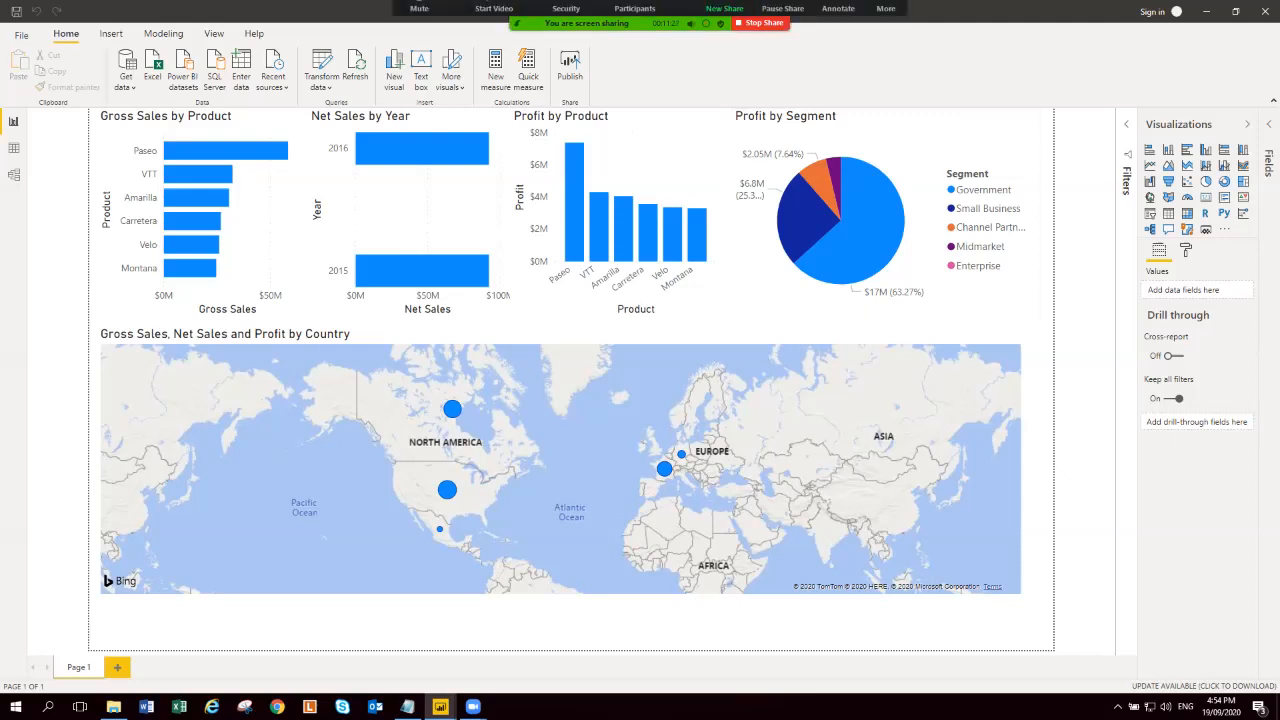
pyautogui.click(885, 15)
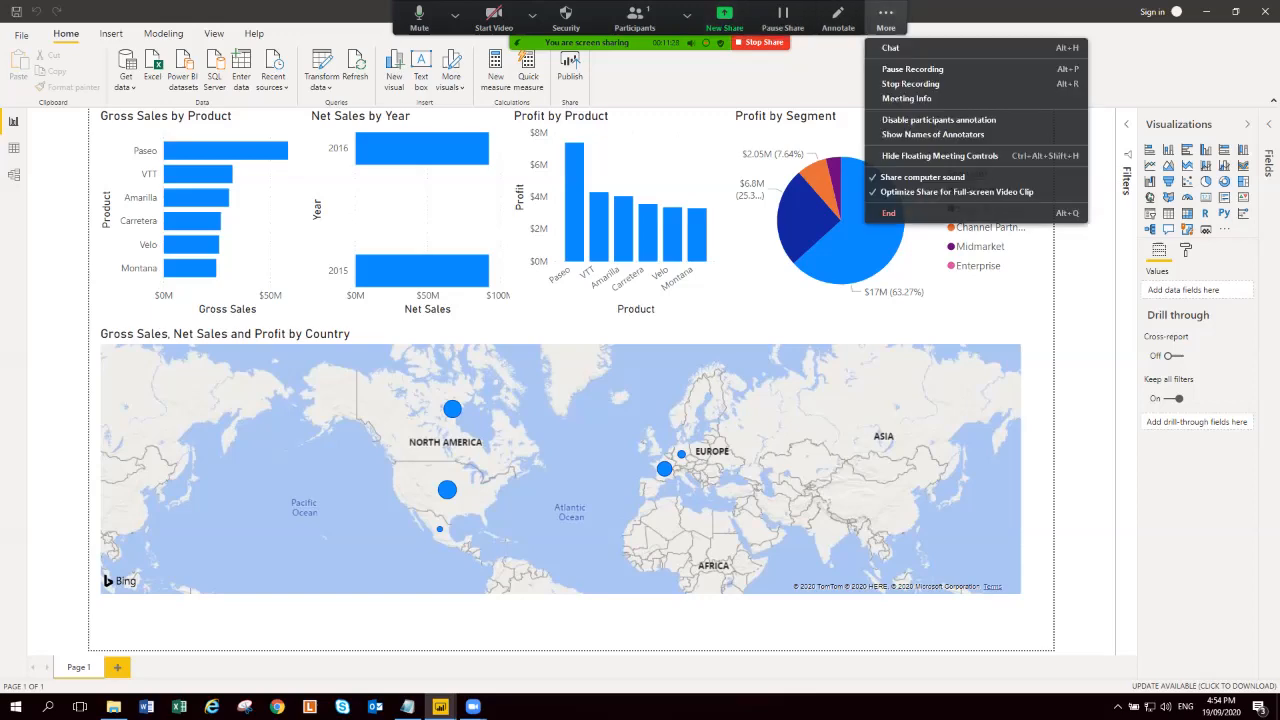